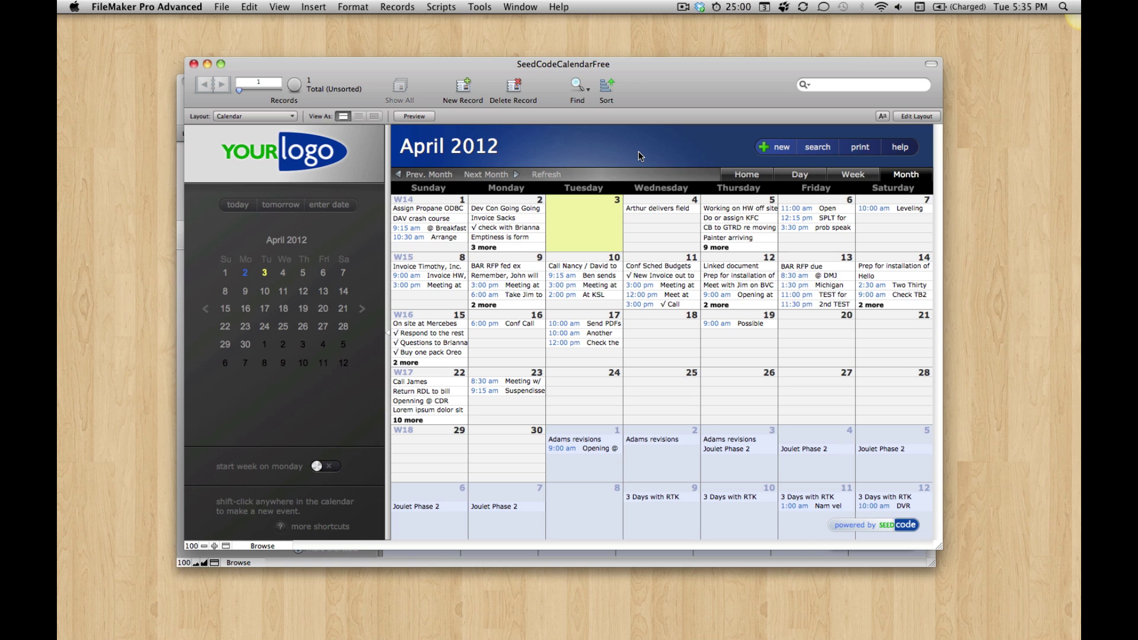
Step: Show Monday, April 2, 2012 in Day view, toggle Monday week start on and off, then enter Layout mode
click(811, 180)
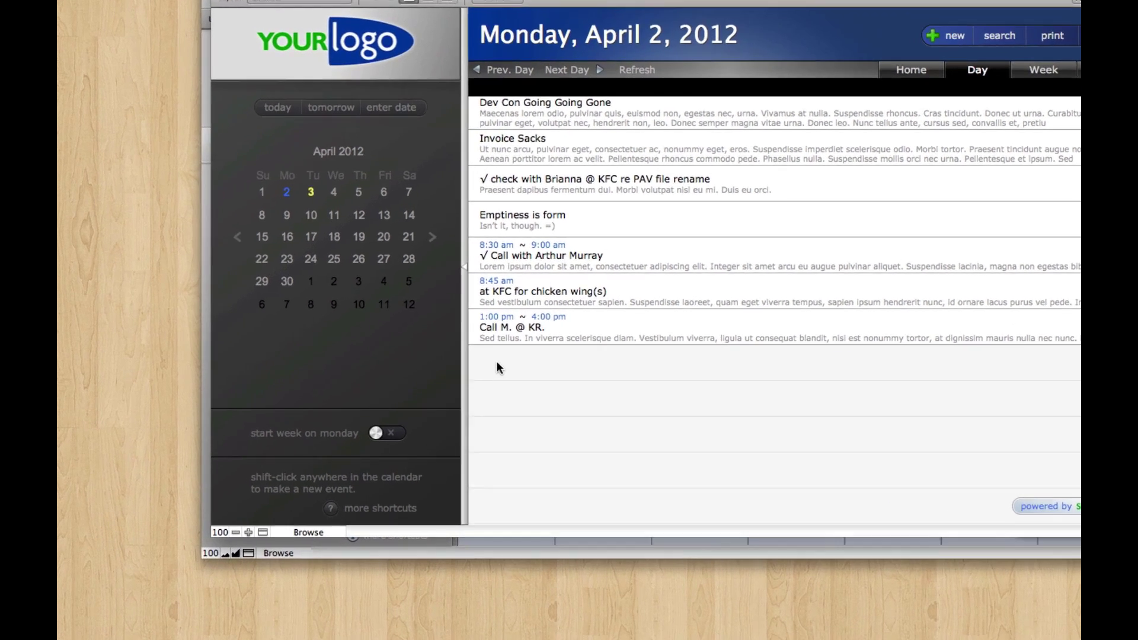
click(375, 437)
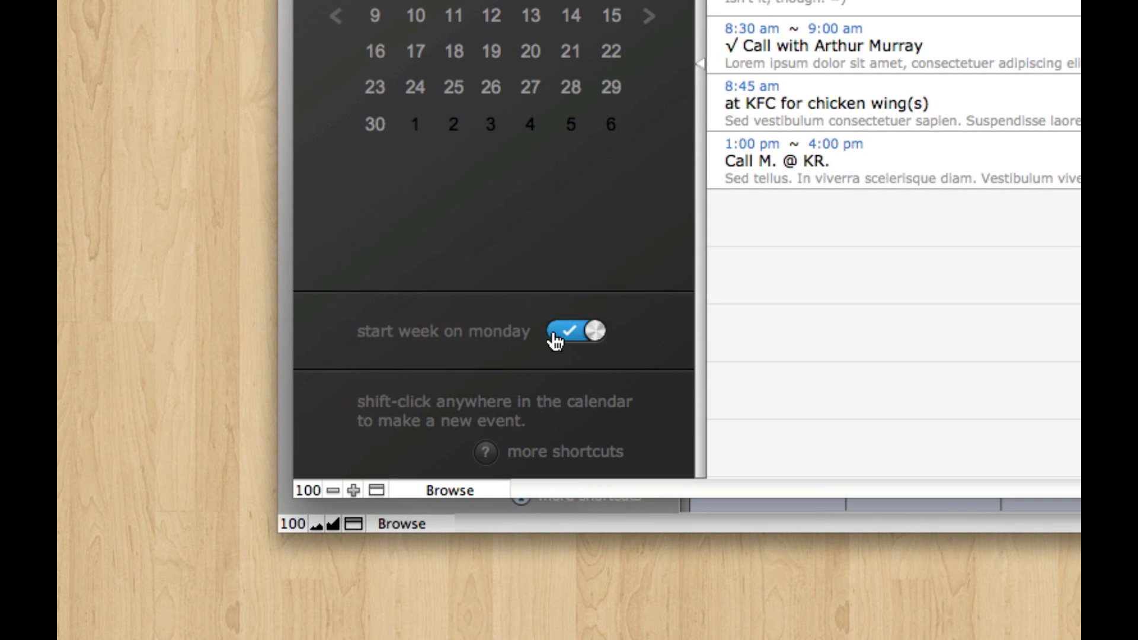
click(589, 343)
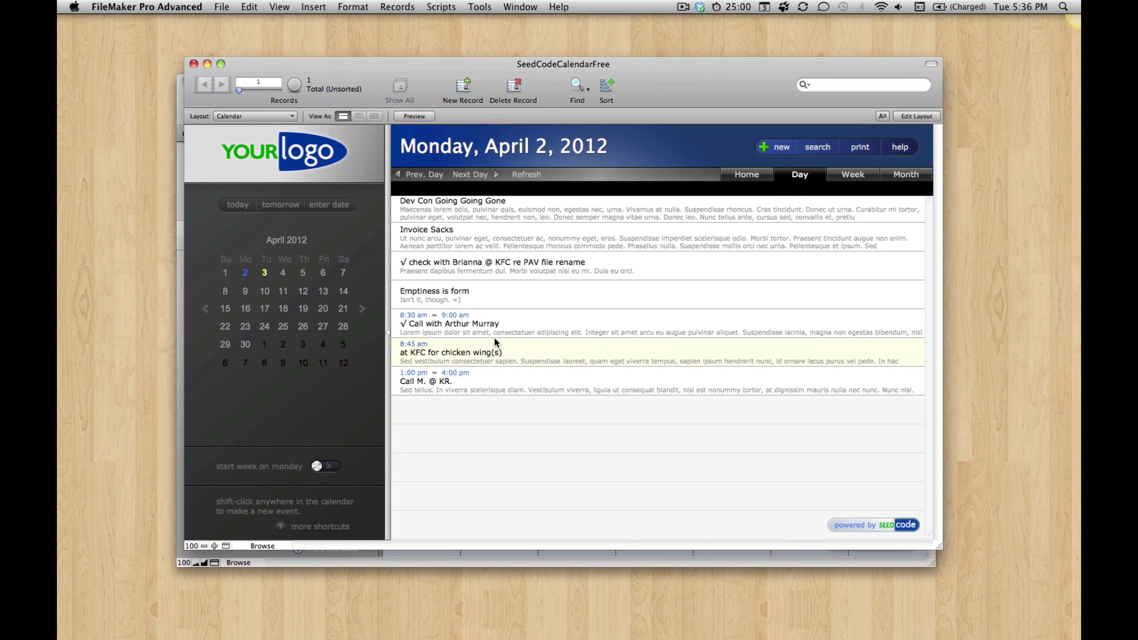
key(super+l)
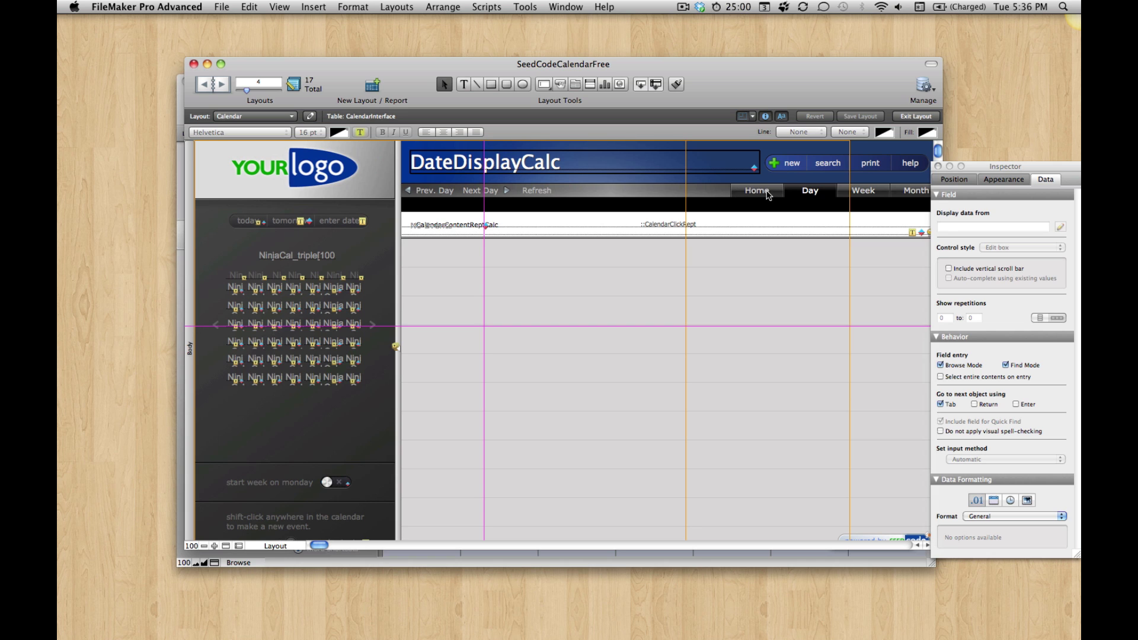
Step: Inspect the Home, Day, Week and Month tab panels, cancelling Tab Control Setup unchanged
click(767, 194)
double_click(767, 194)
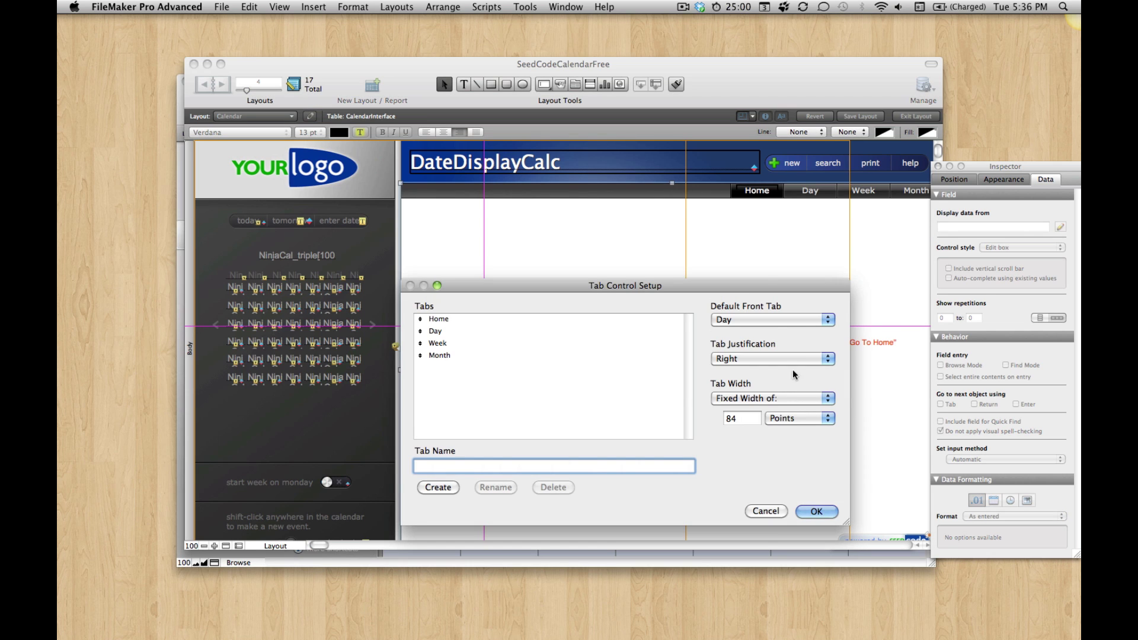
click(775, 514)
click(816, 194)
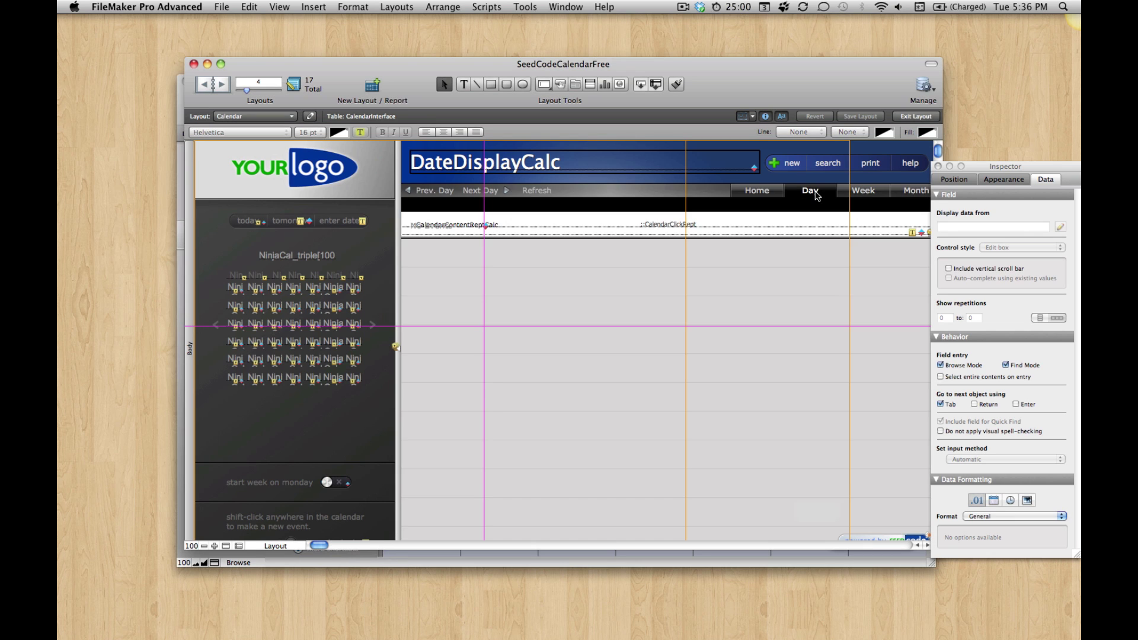
click(860, 193)
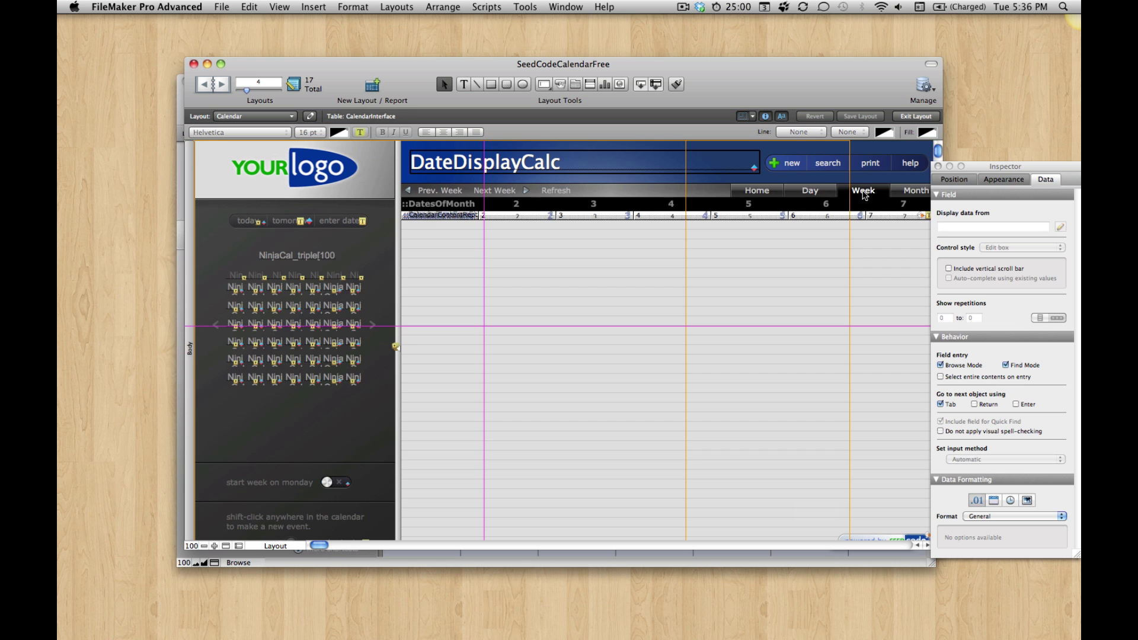
click(914, 189)
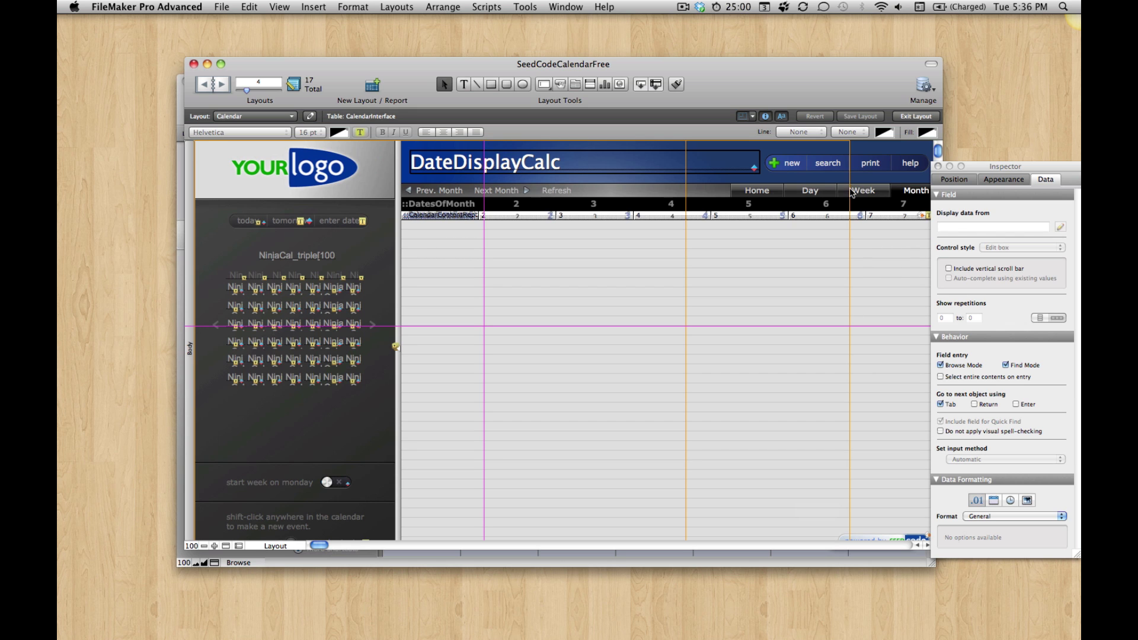
click(816, 193)
Step: Return to Browse mode, switch to the week view, and briefly revisit Layout mode
key(super+b)
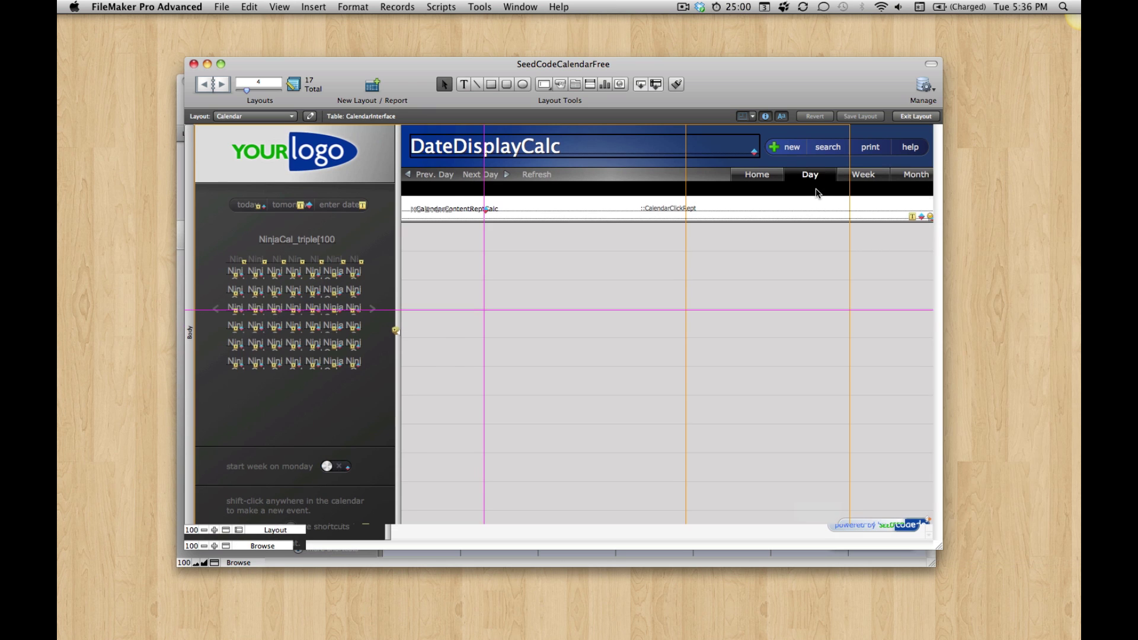
click(846, 176)
key(super+l)
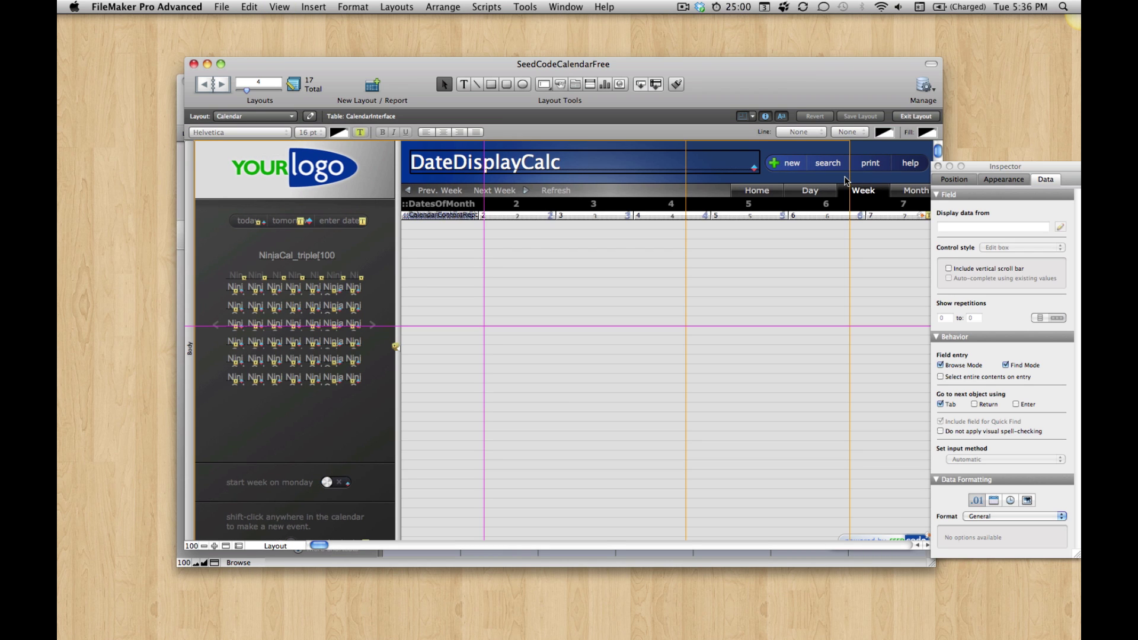
key(super+b)
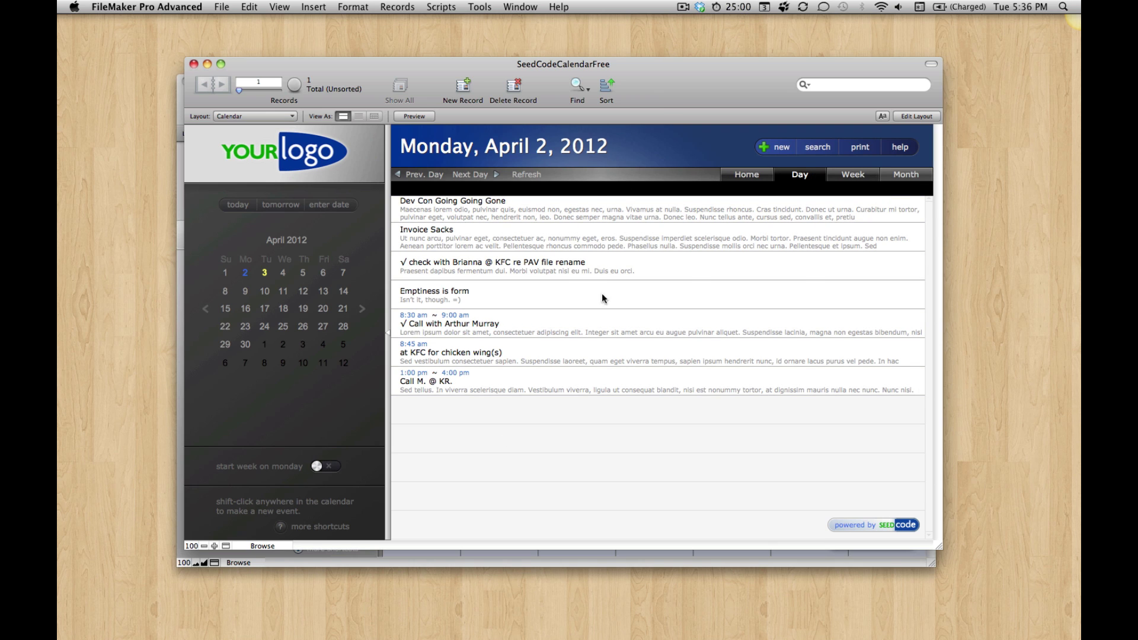
Step: Show the June 2011 month view and nudge the calendar window higher on screen
key(super+3)
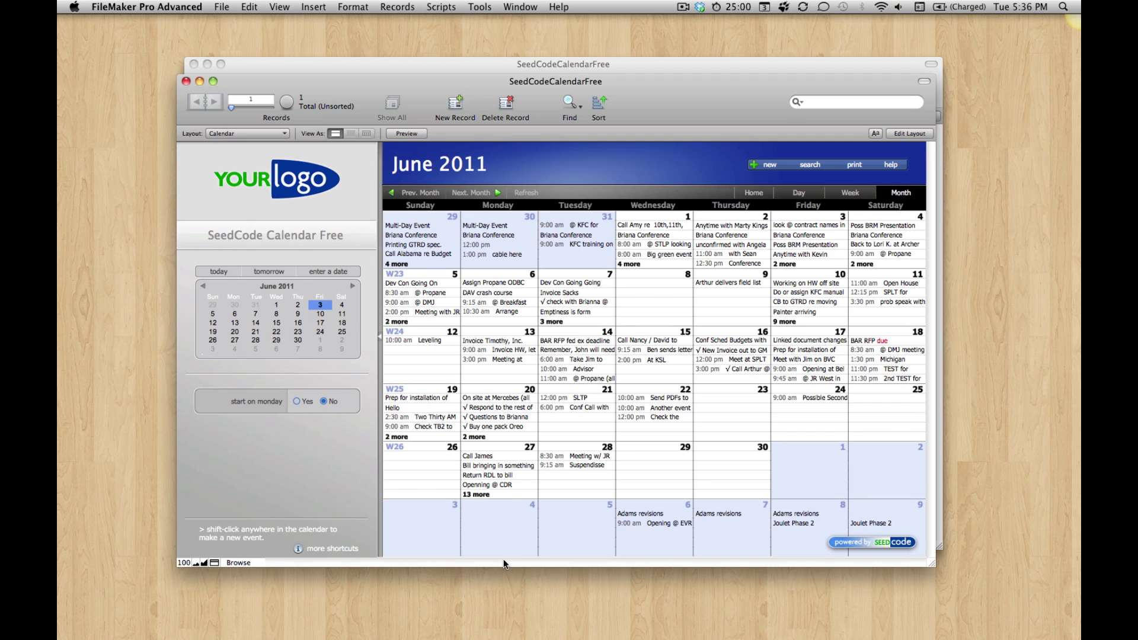
drag(655, 123, 659, 95)
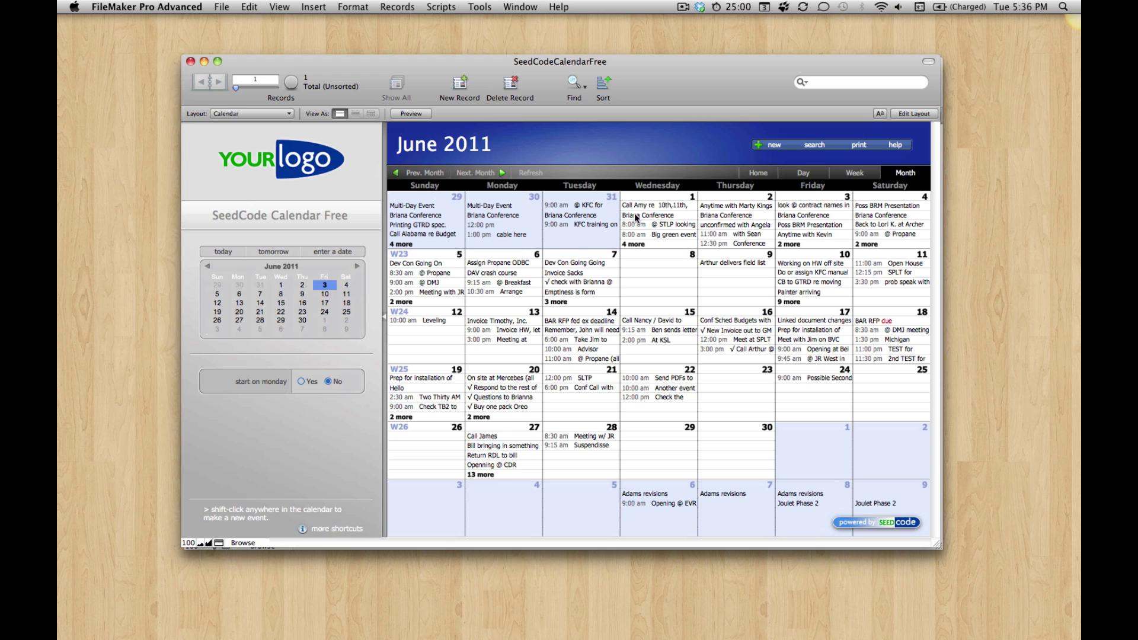
click(440, 7)
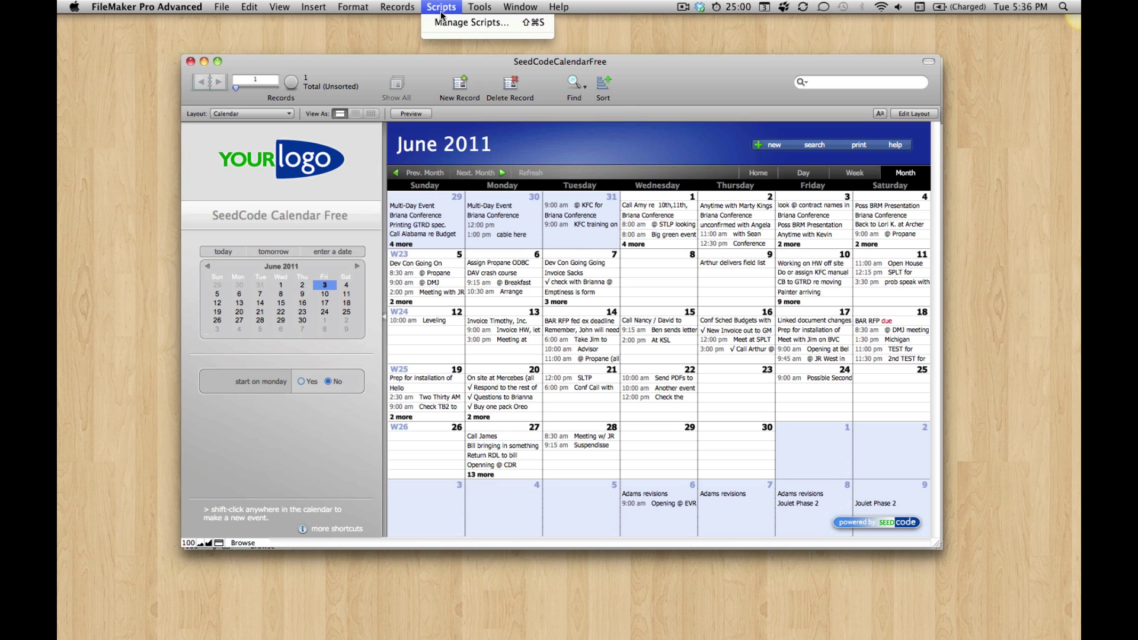
Step: Open Manage Scripts and read through the Write Source as an iCal file script
click(442, 20)
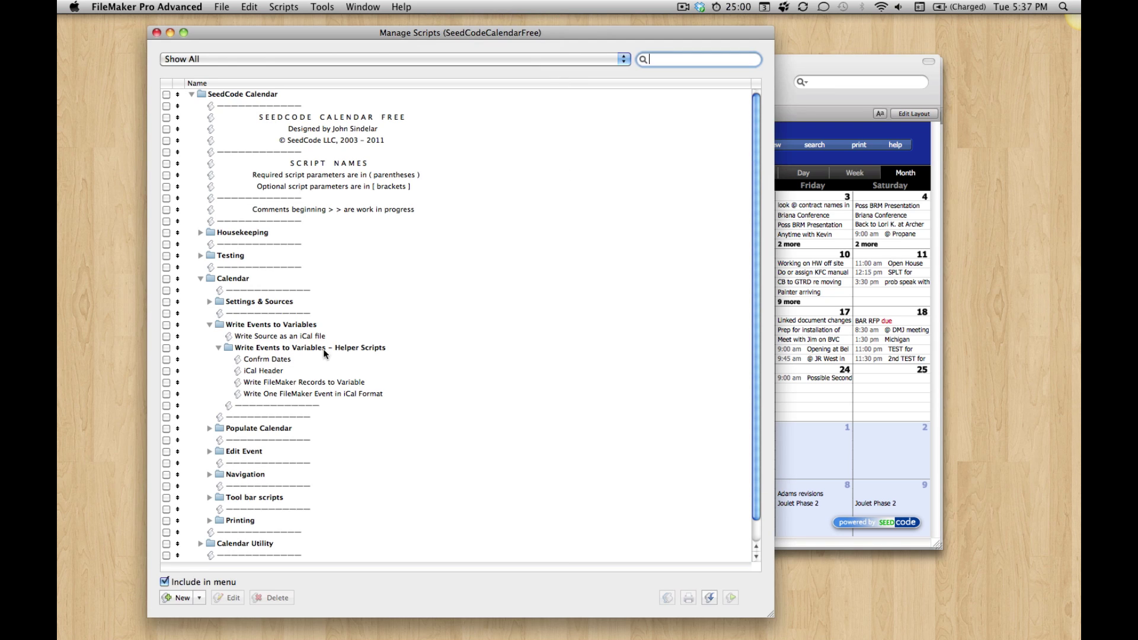
double_click(303, 337)
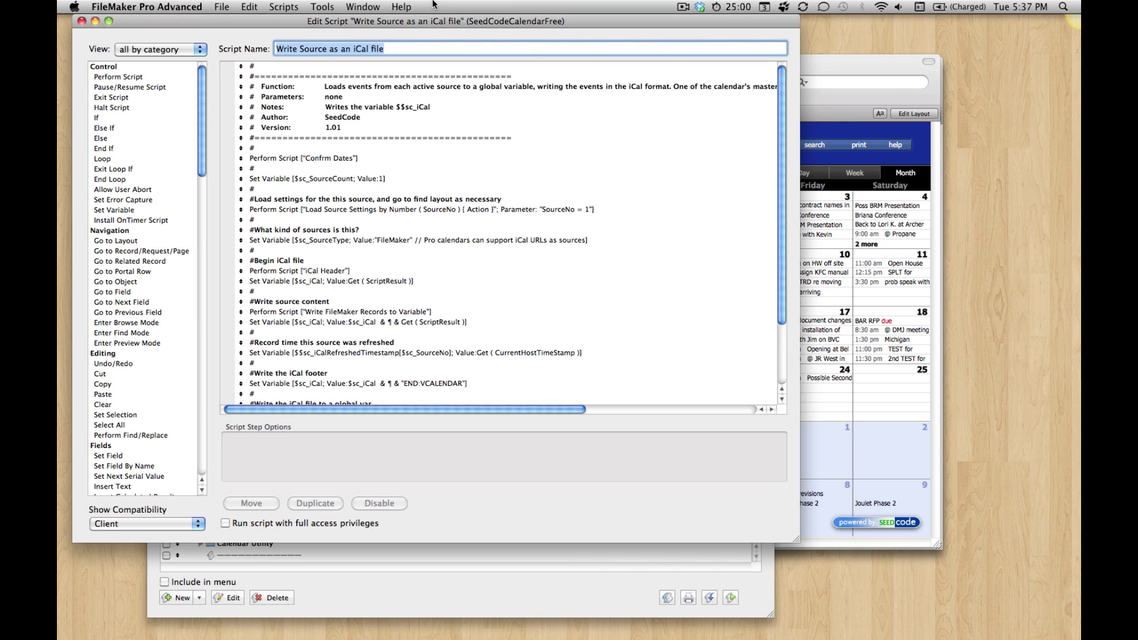
drag(417, 20, 543, 31)
scroll(453, 337, down, 2)
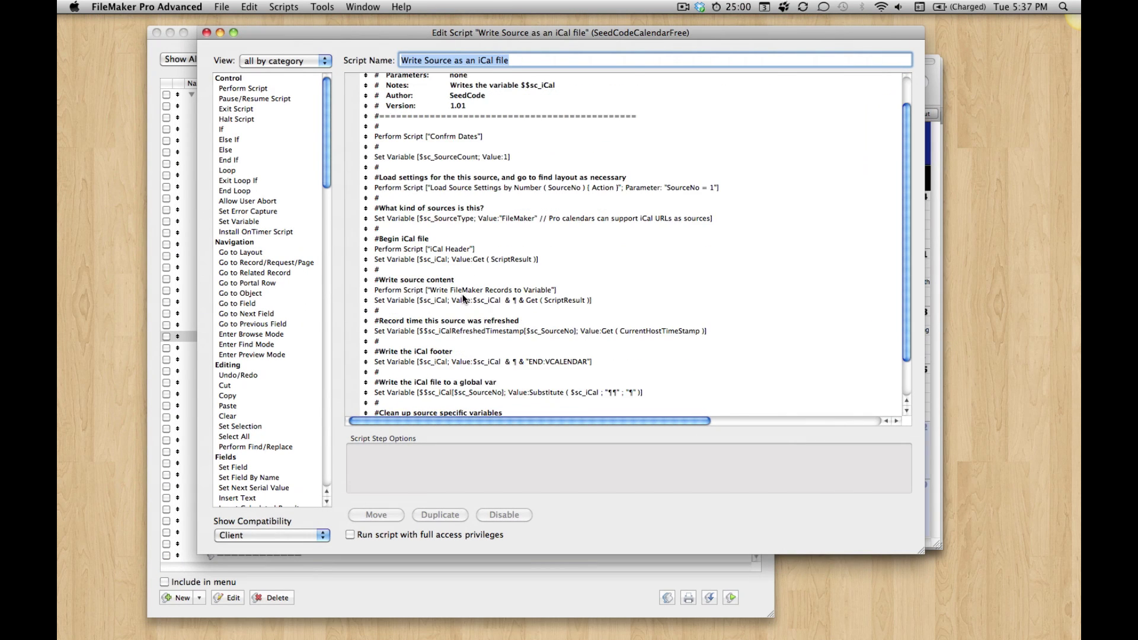
scroll(463, 299, down, 2)
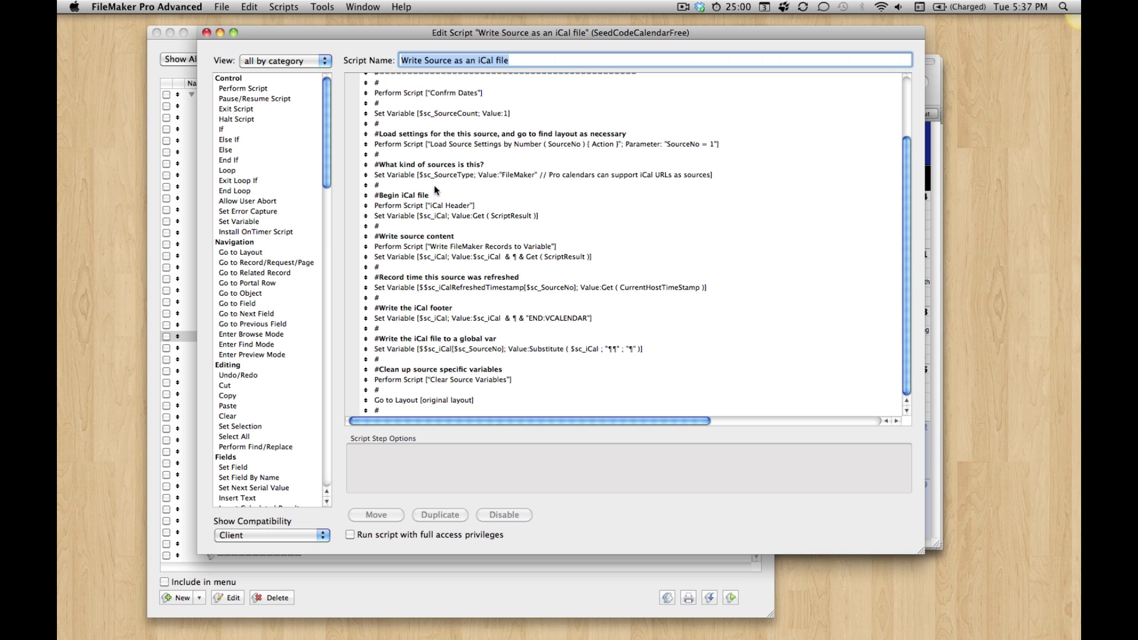
key(super+w)
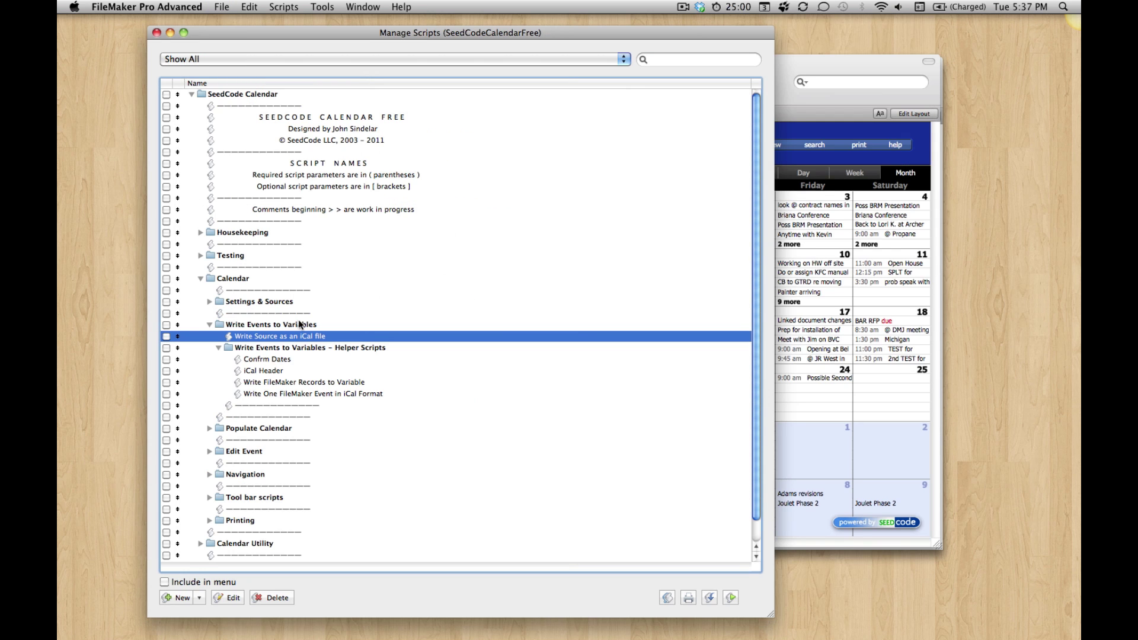
Step: View the iCal Header script, then open Write FileMaker Records to Variable
double_click(307, 371)
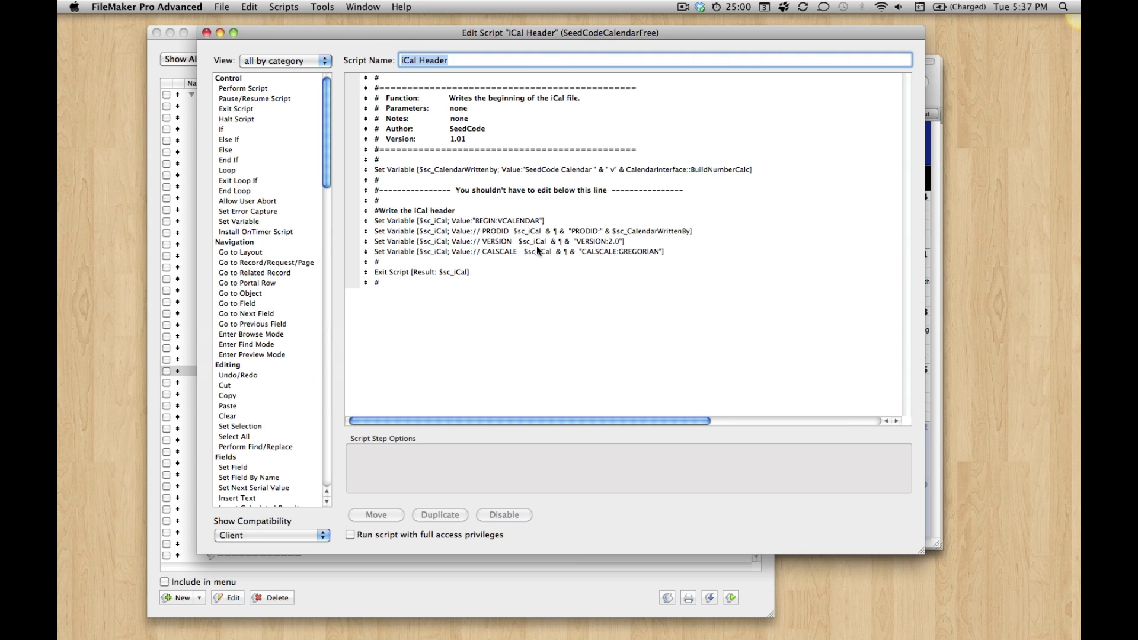
key(super+w)
double_click(342, 378)
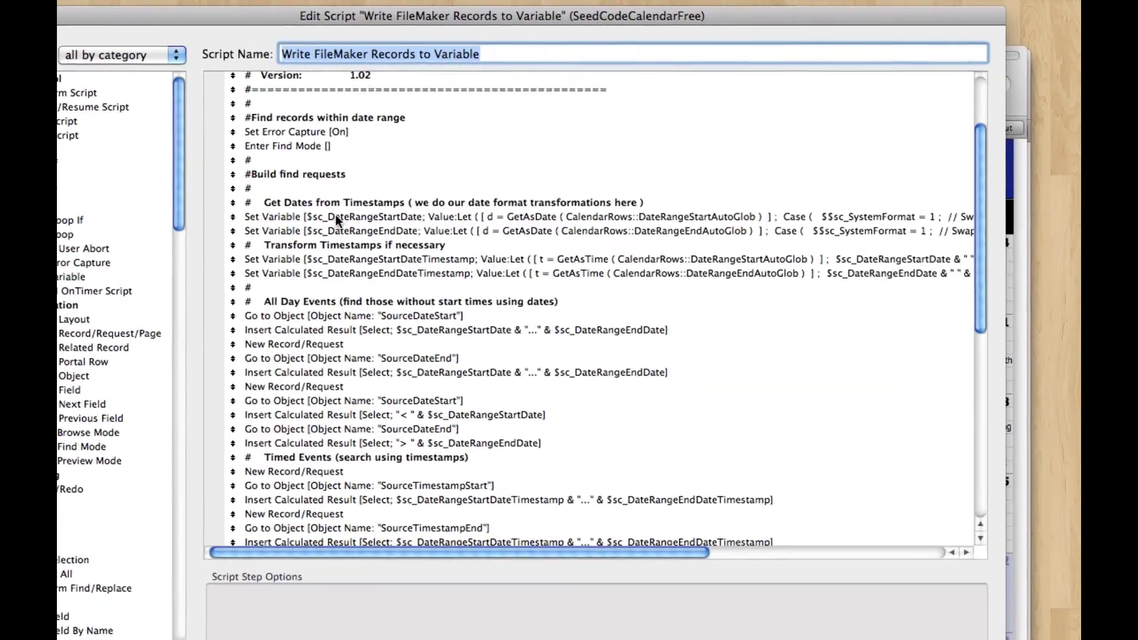
Step: Review the date-range find steps: timestamp requests, Perform Find, error check and sort
click(380, 248)
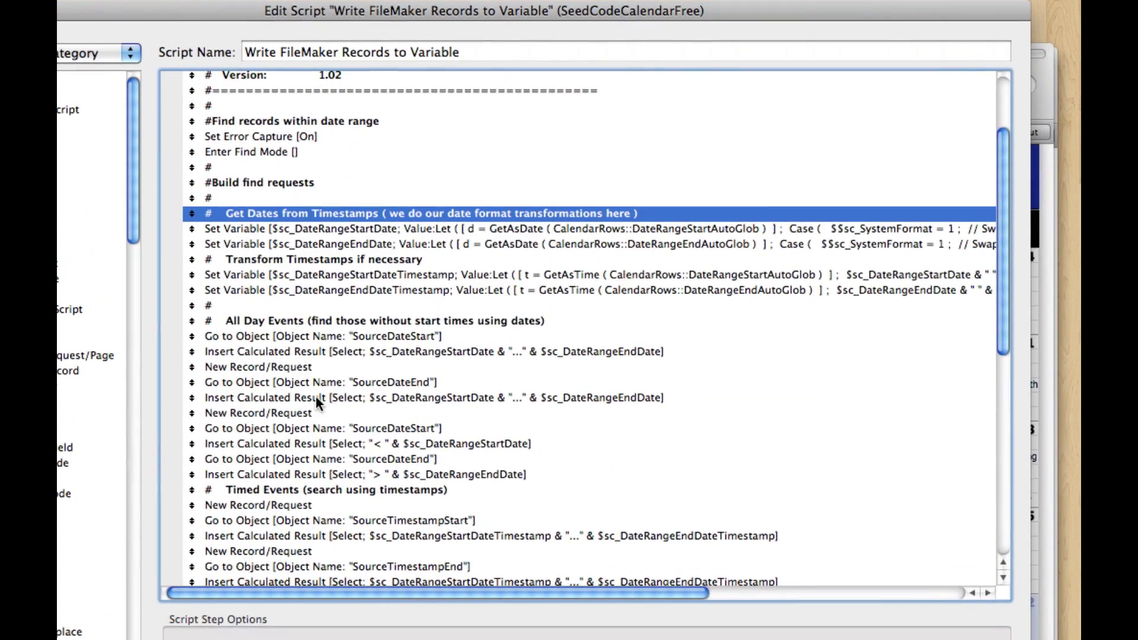
scroll(315, 396, down, 6)
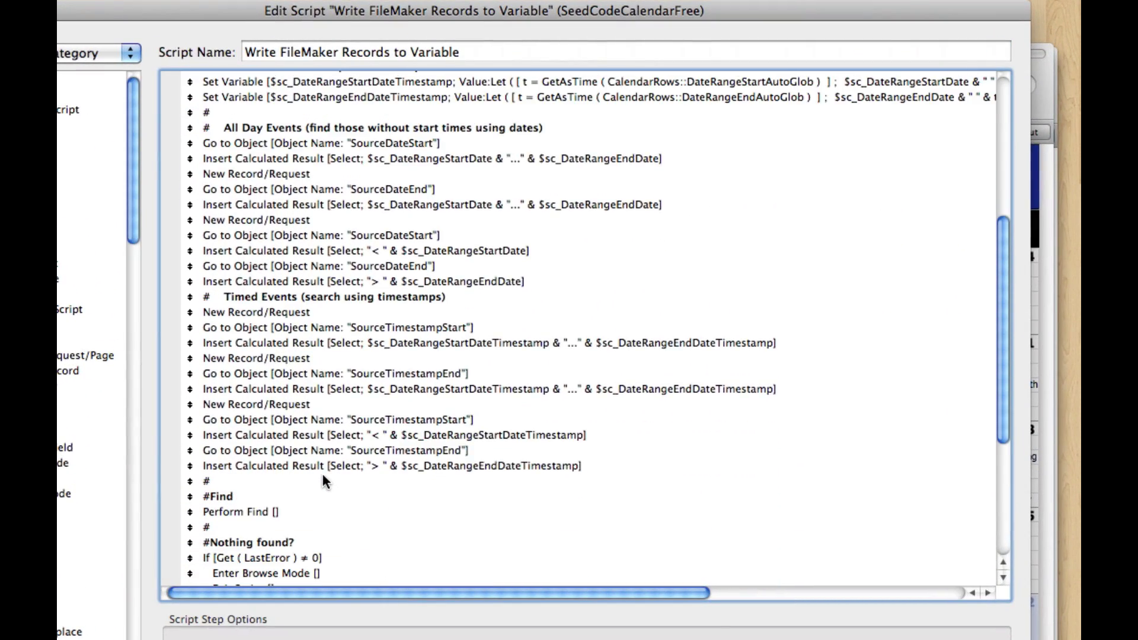
shift+click(325, 469)
scroll(515, 368, up, 5)
scroll(514, 368, down, 7)
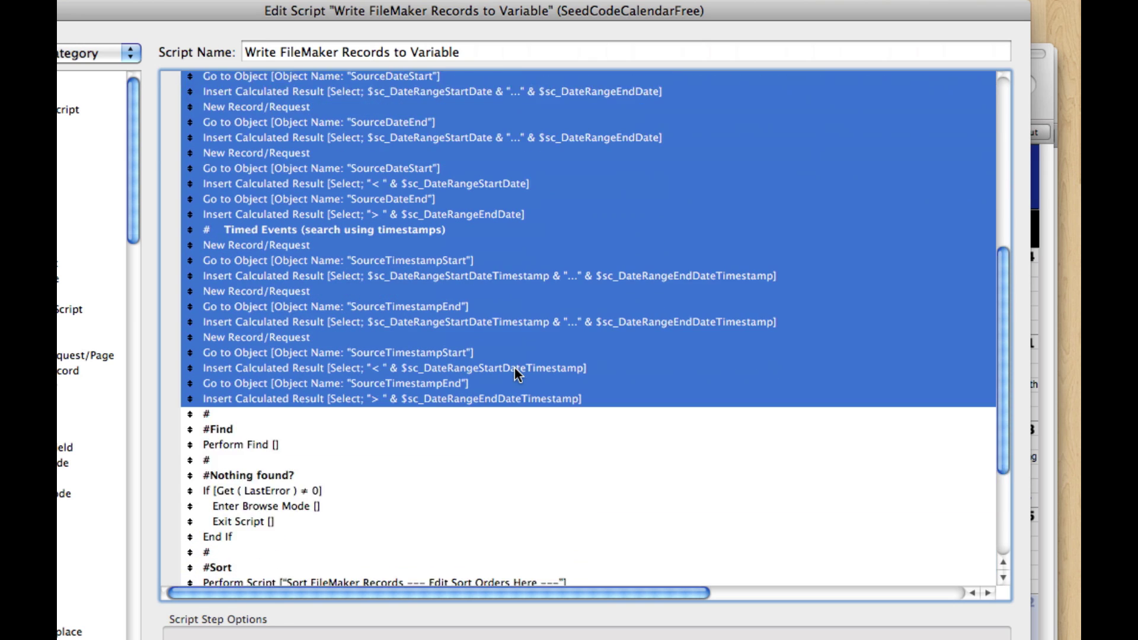
scroll(515, 368, down, 4)
click(237, 378)
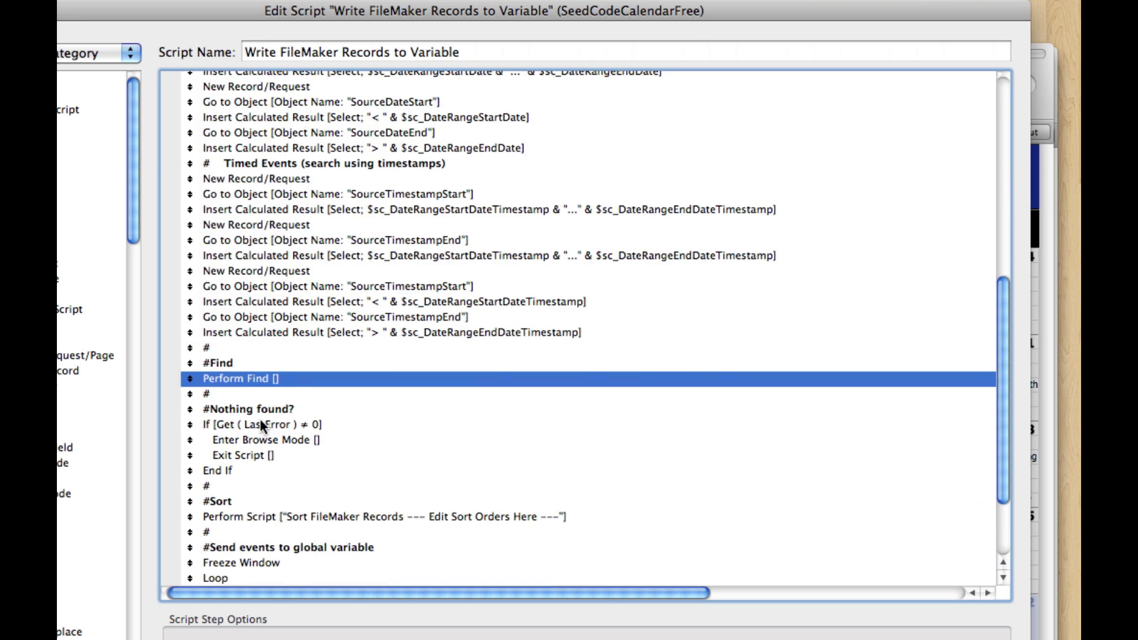
click(260, 421)
shift+click(241, 461)
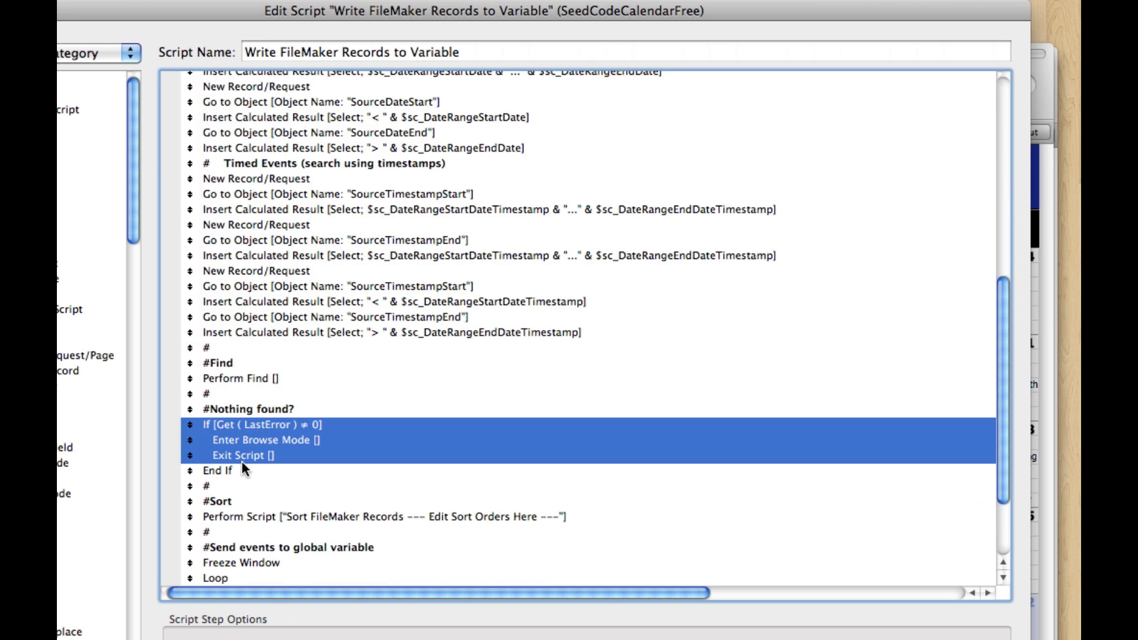
click(487, 514)
Step: Review the Loop steps writing each event in iCal format, then close the editor
scroll(572, 400, down, 5)
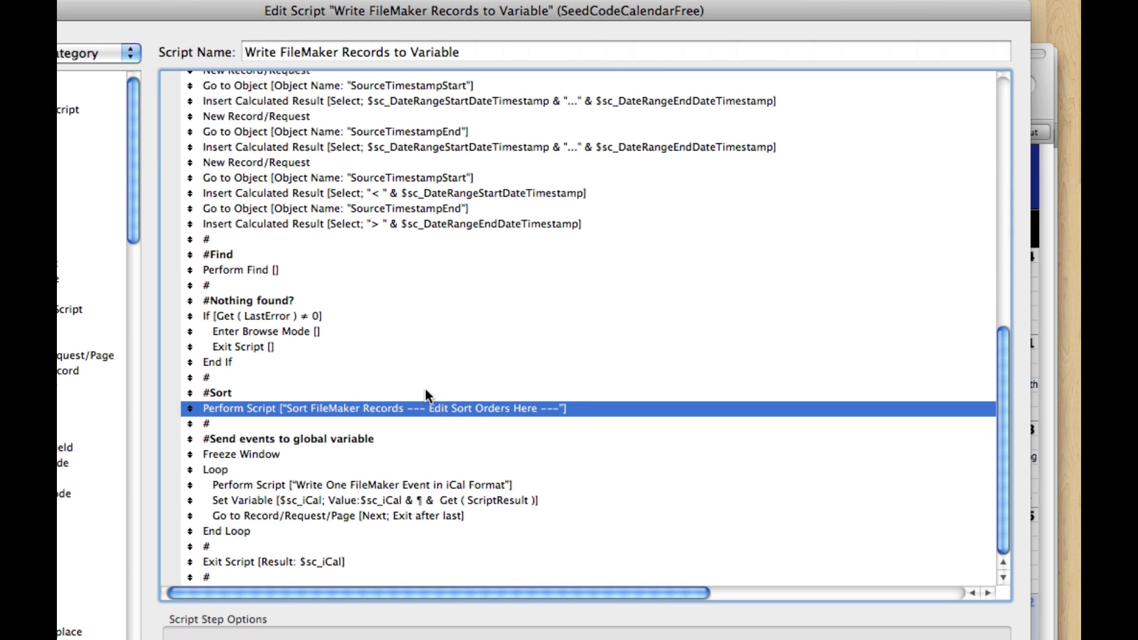
click(318, 469)
shift+click(280, 516)
click(265, 527)
click(320, 487)
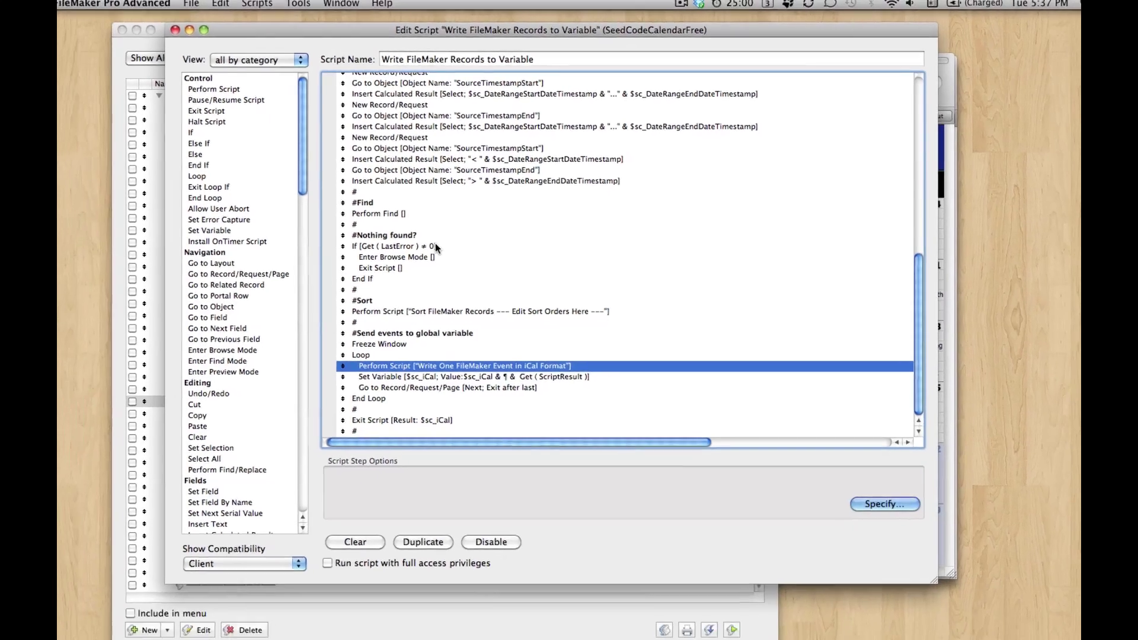
key(super+w)
key(super+w)
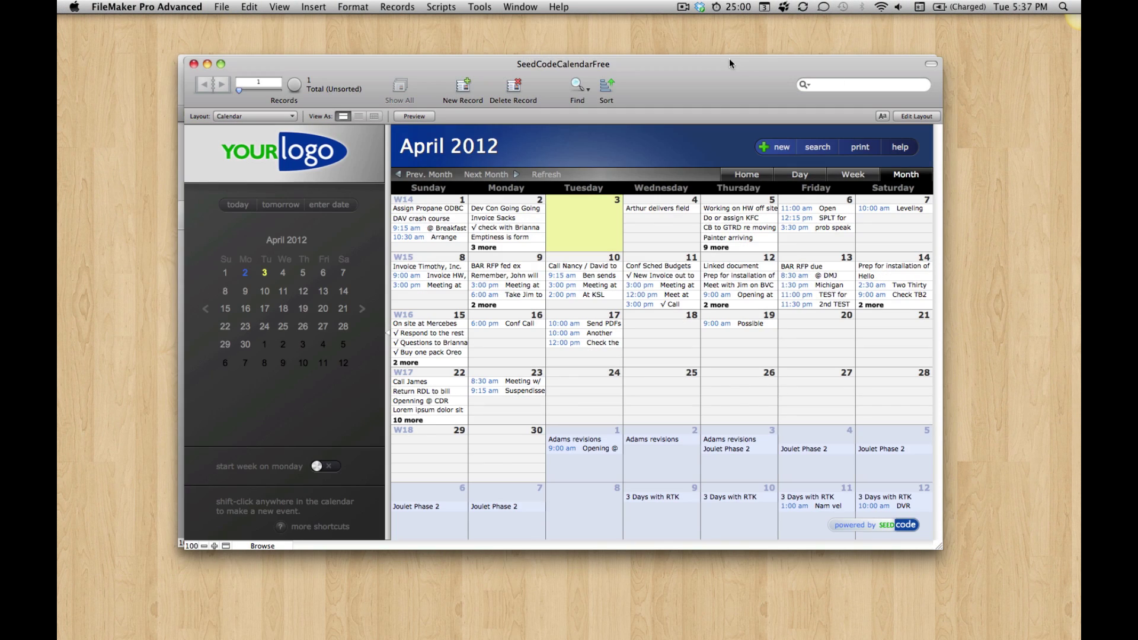
Step: Open Manage Scripts, move it left, and glance at the Write Events to Variables folder settings
click(443, 6)
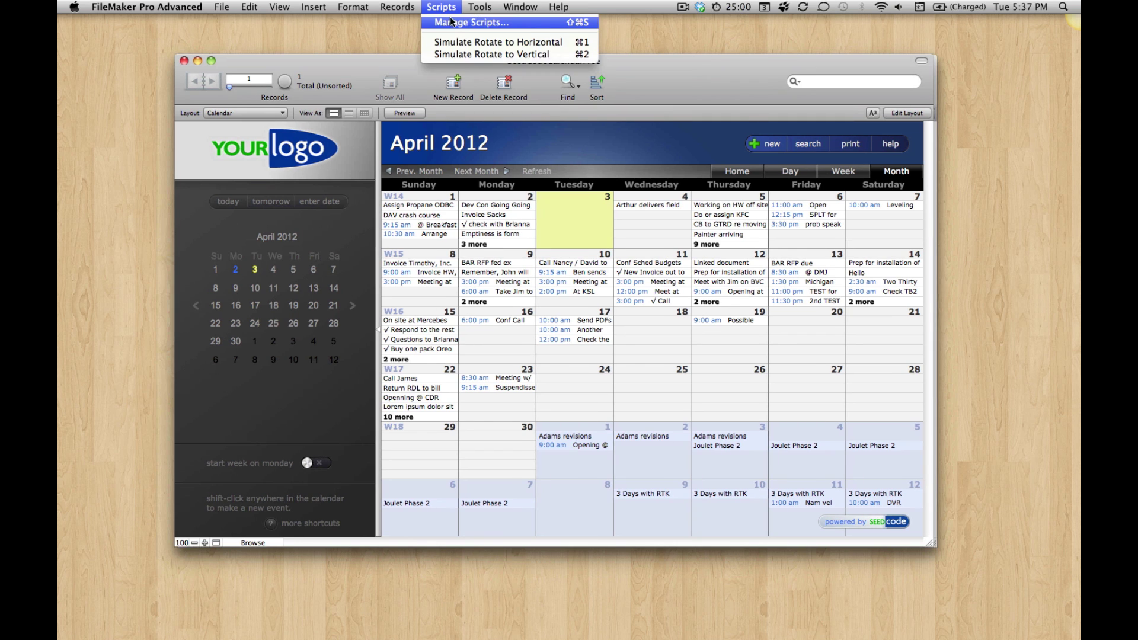
click(450, 22)
drag(442, 34, 404, 35)
scroll(320, 296, down, 1)
double_click(291, 344)
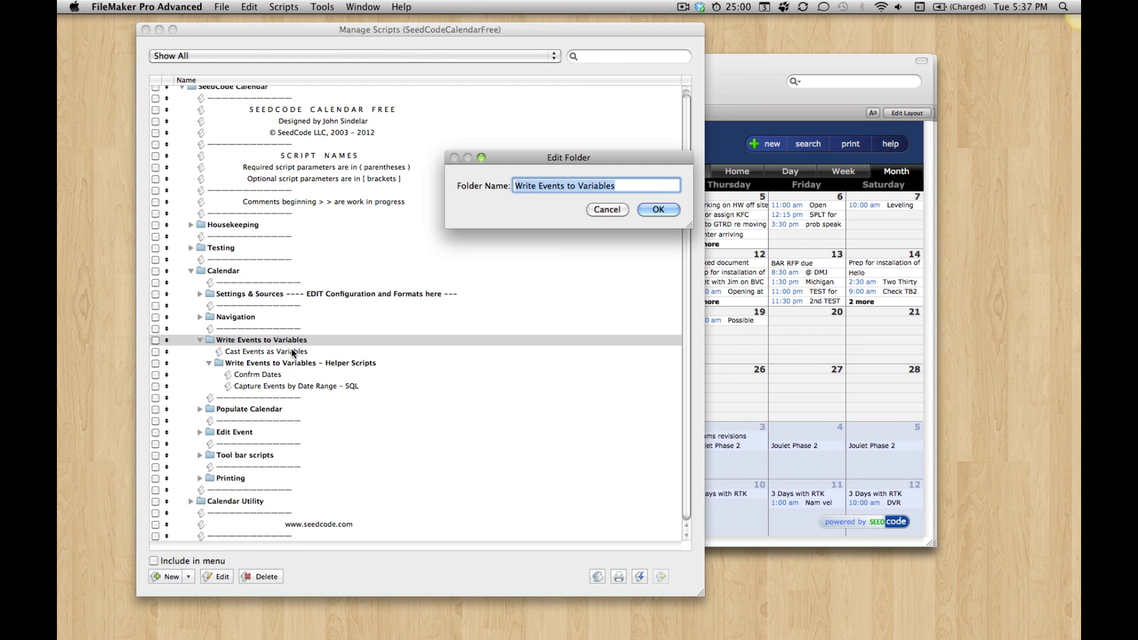
key(Return)
Step: View the Cast Events as Variables script, then open Capture Events by Date Range – SQL
double_click(291, 352)
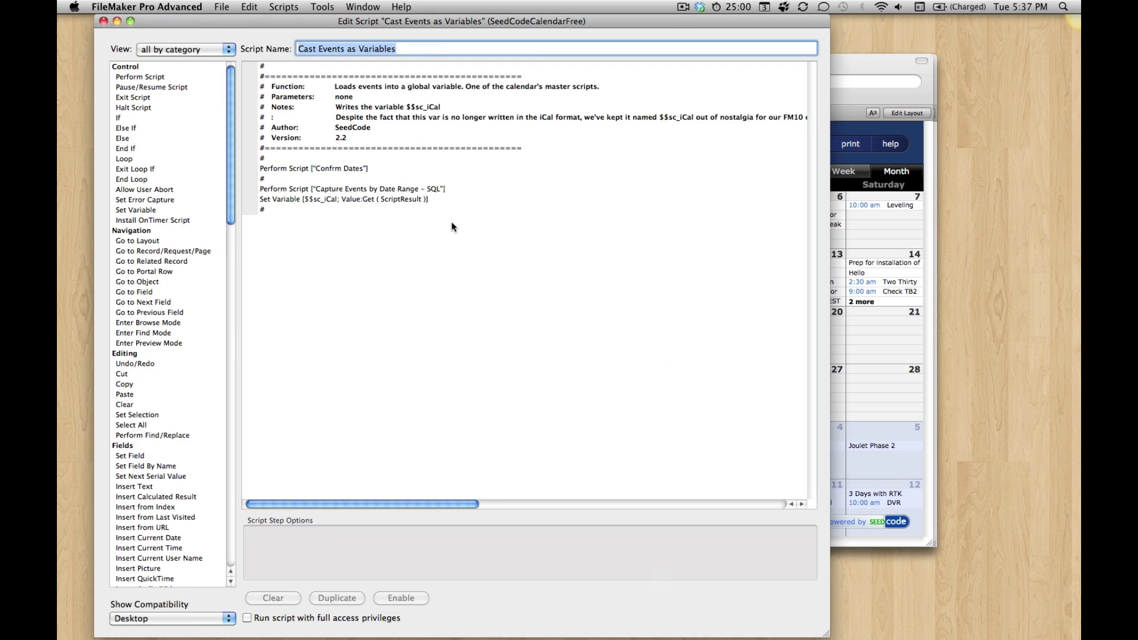
key(super+w)
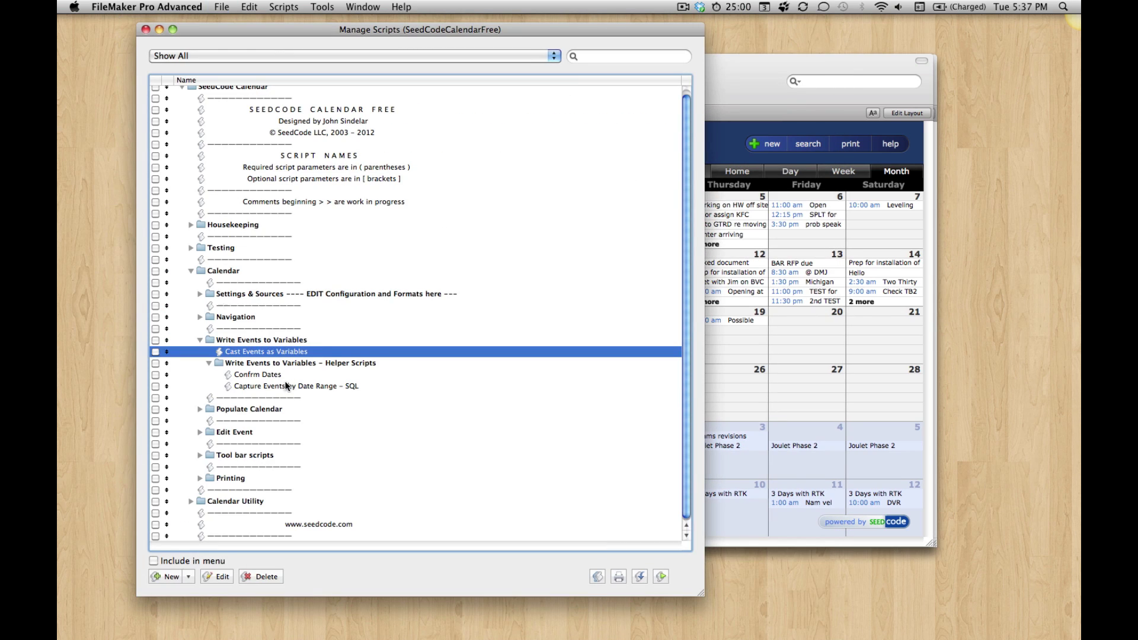
double_click(286, 387)
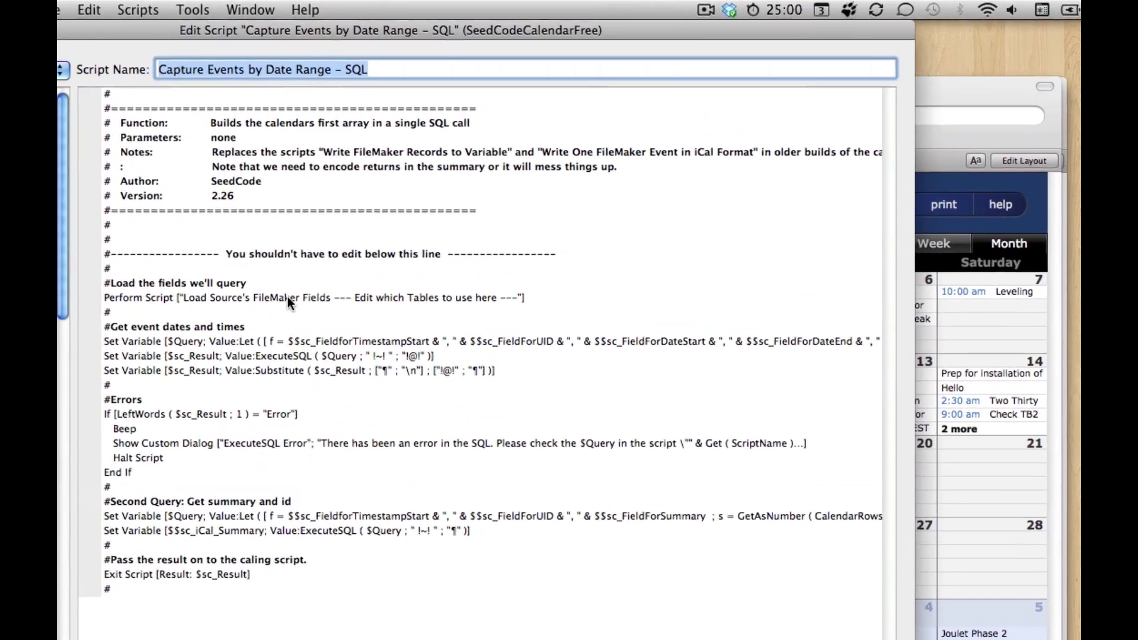
Step: Walk through the source-field, $Query, ExecuteSQL and error-handling steps of the first query
click(287, 298)
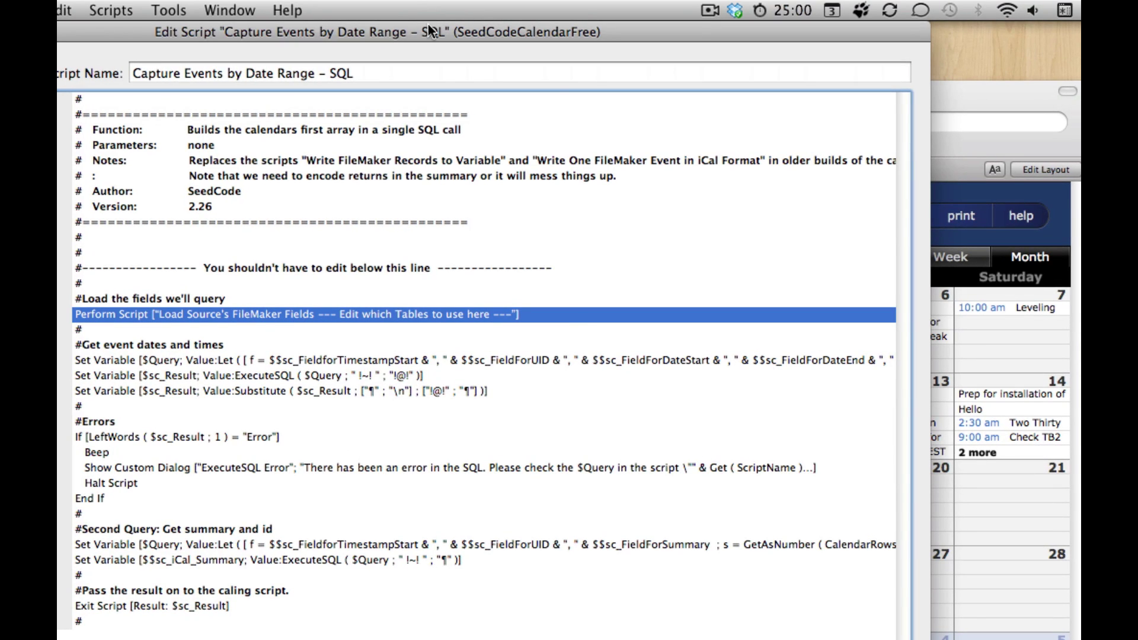
click(175, 360)
click(227, 373)
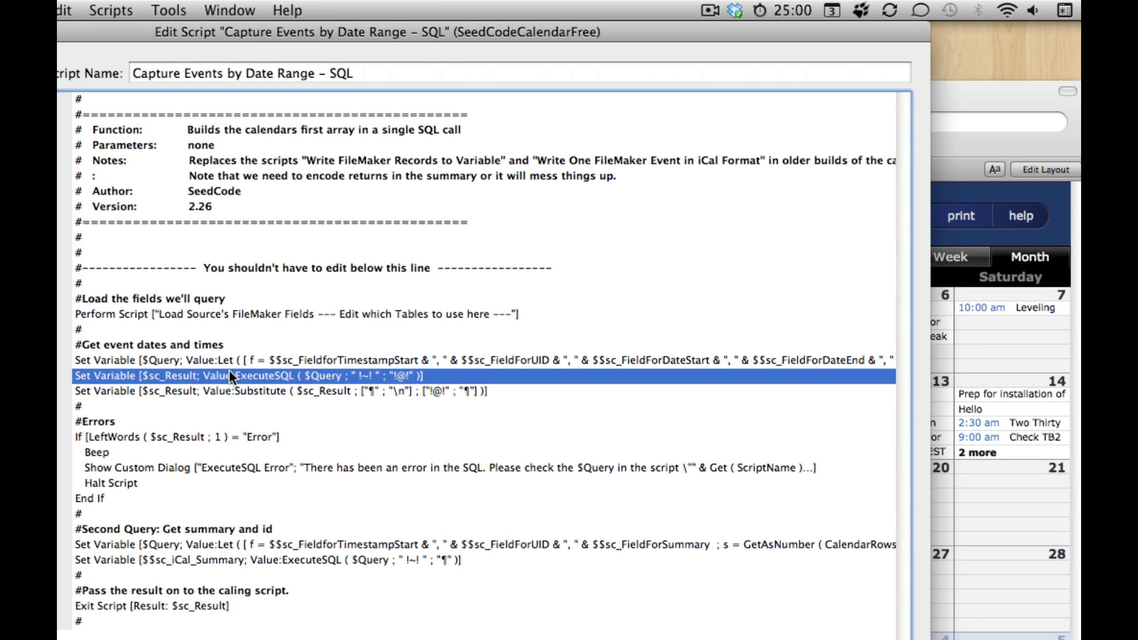
click(136, 448)
click(131, 439)
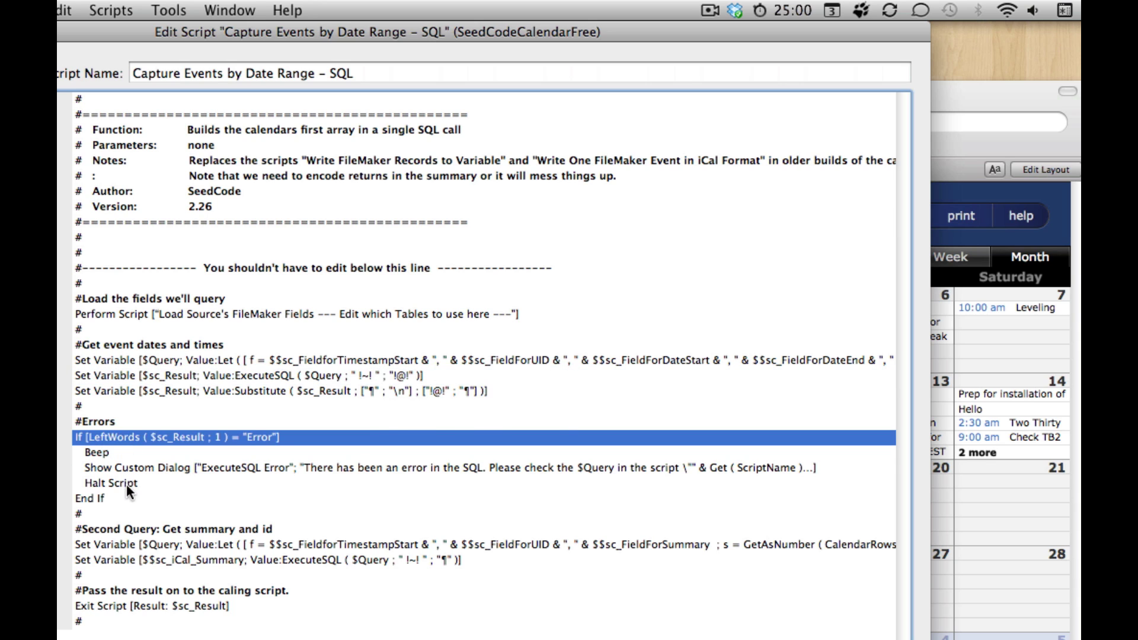
click(139, 483)
shift+click(153, 439)
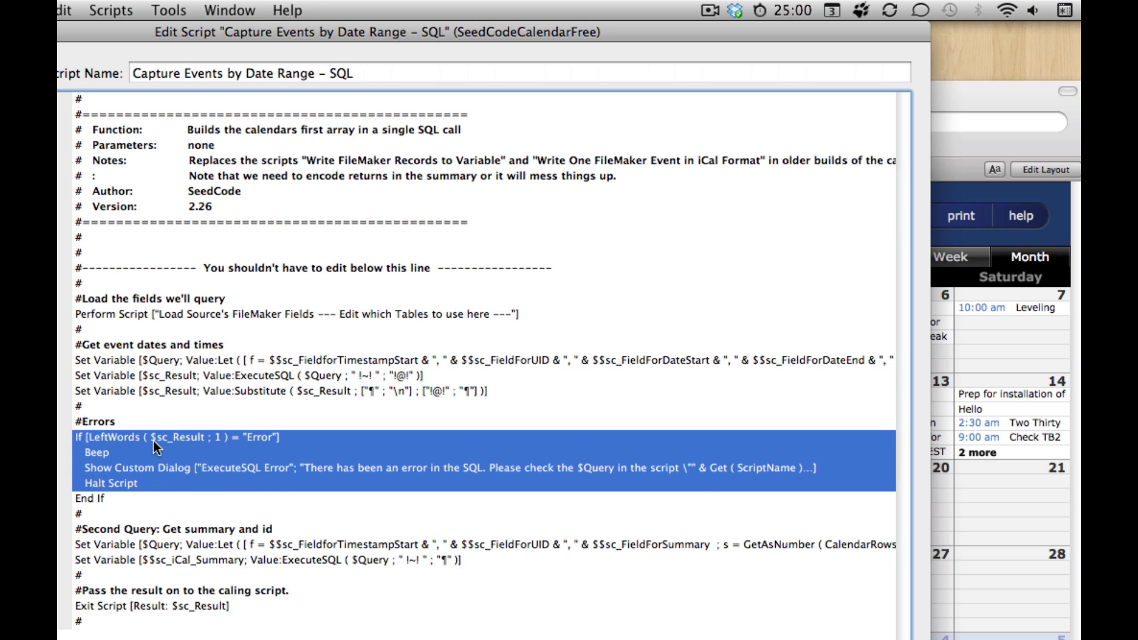
Step: Compare the second query's $Query step with the first, check Exit Script, then close
click(266, 528)
click(264, 541)
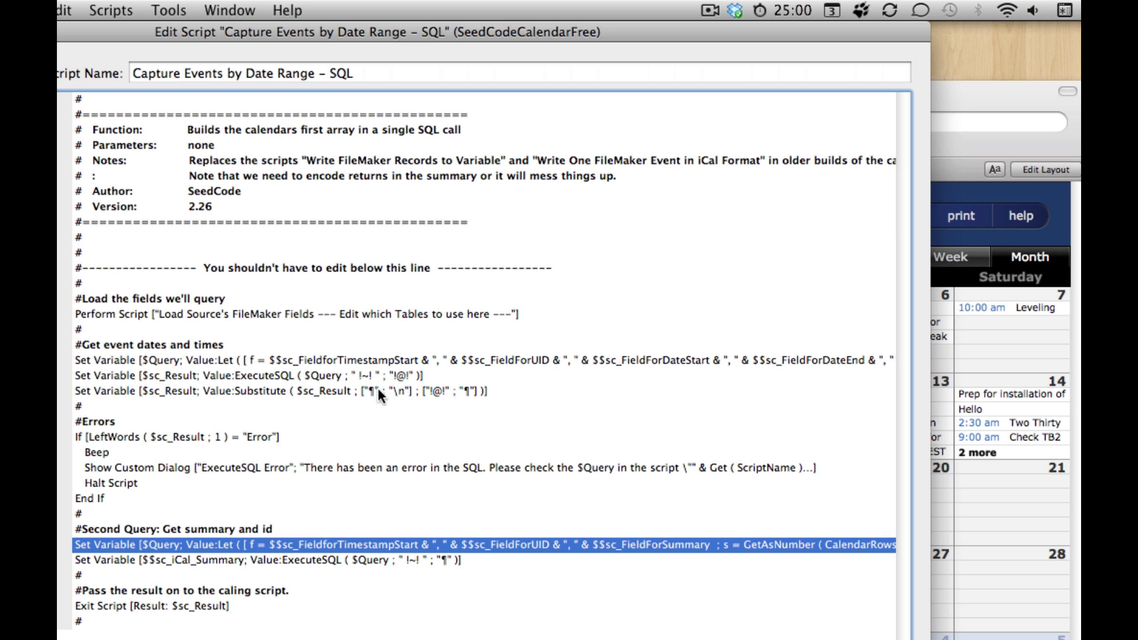
click(289, 361)
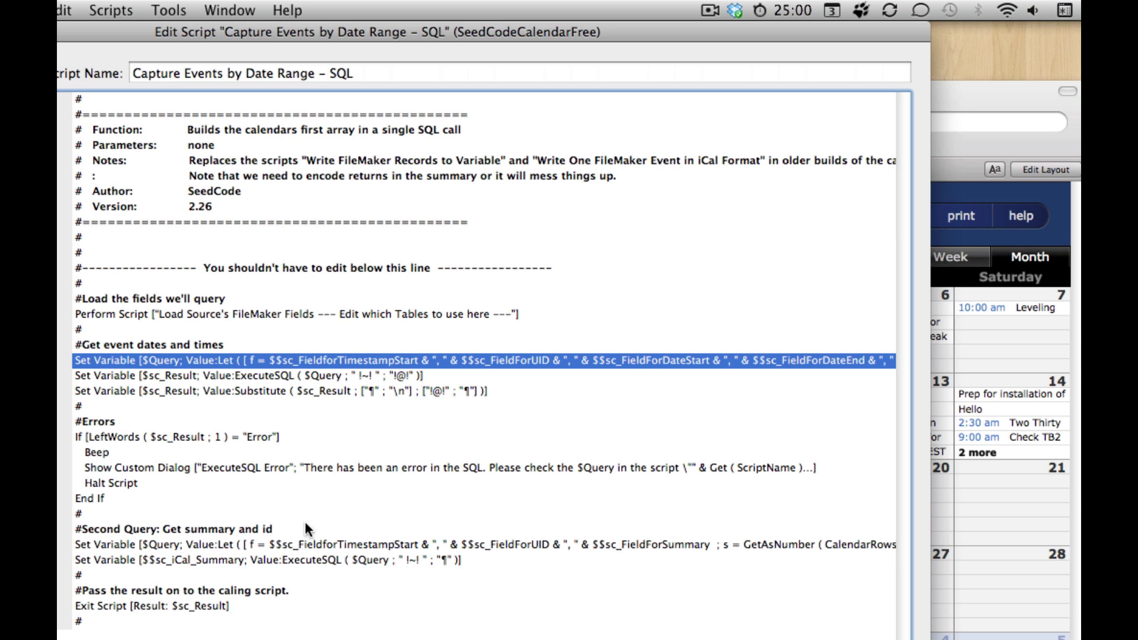
click(312, 545)
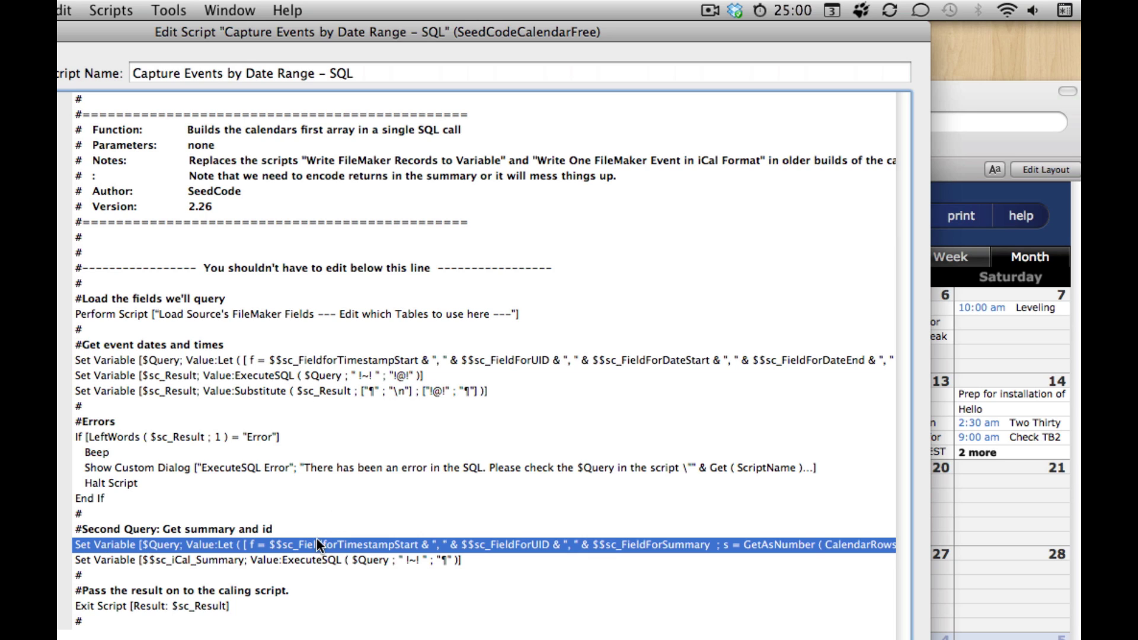
click(286, 358)
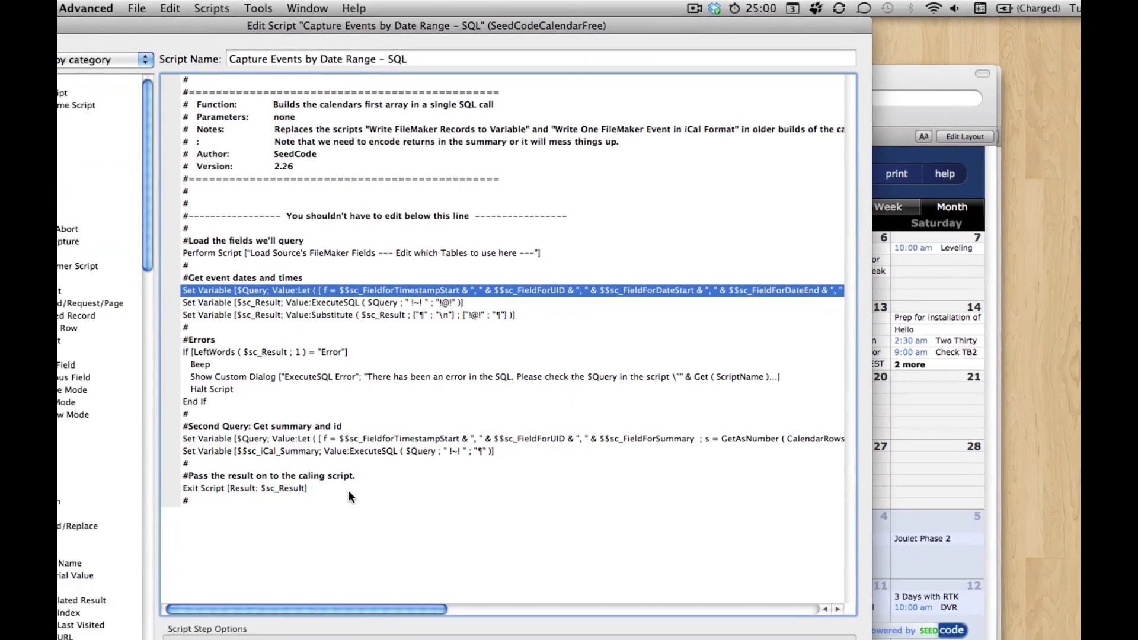
click(280, 607)
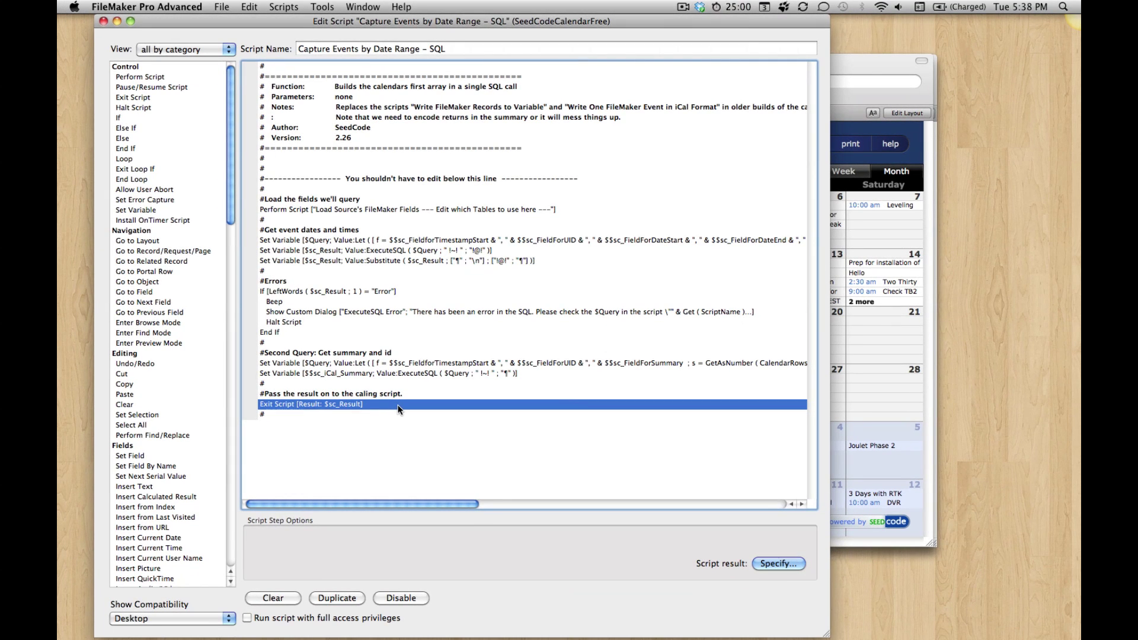
key(super+w)
key(super+w)
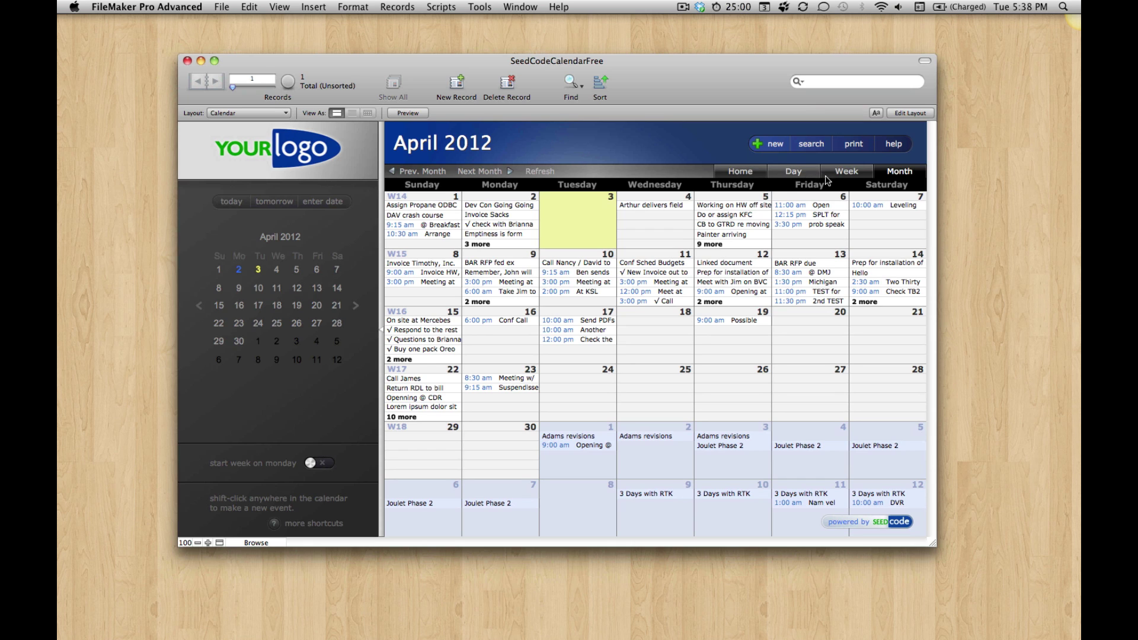
Step: Switch the calendar to Day view, then hide and restore its side menu
click(801, 175)
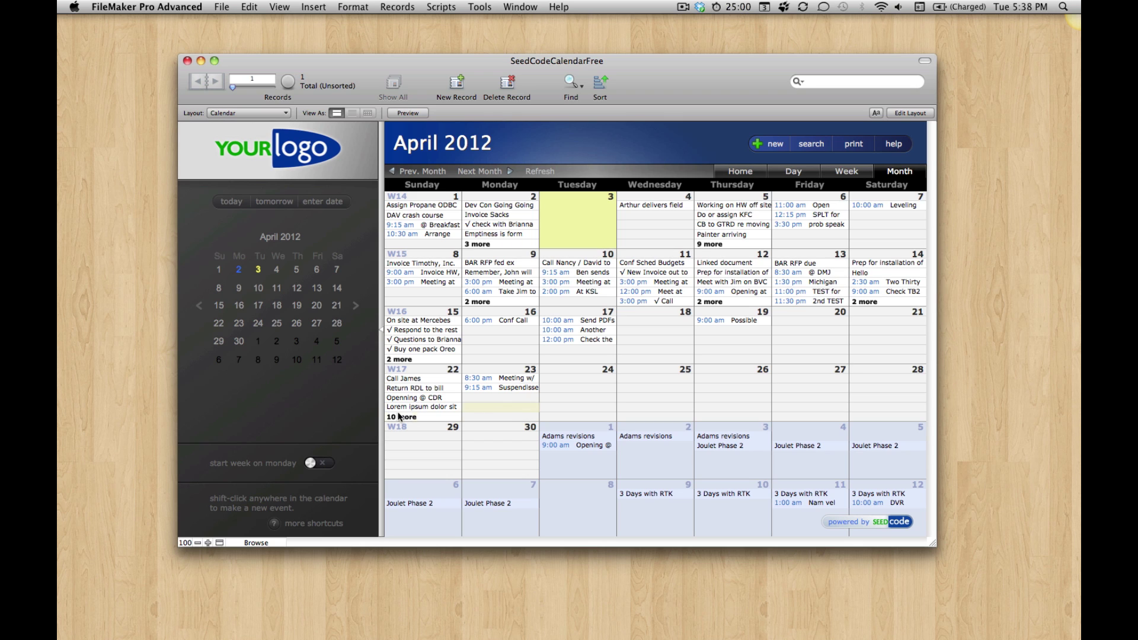
click(381, 339)
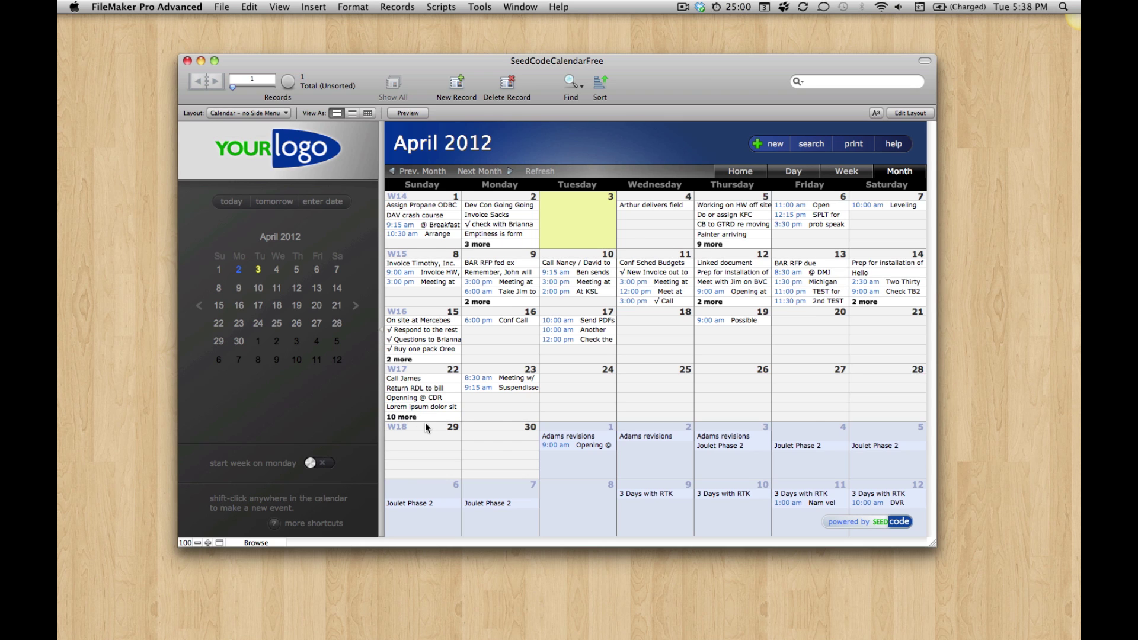
click(181, 185)
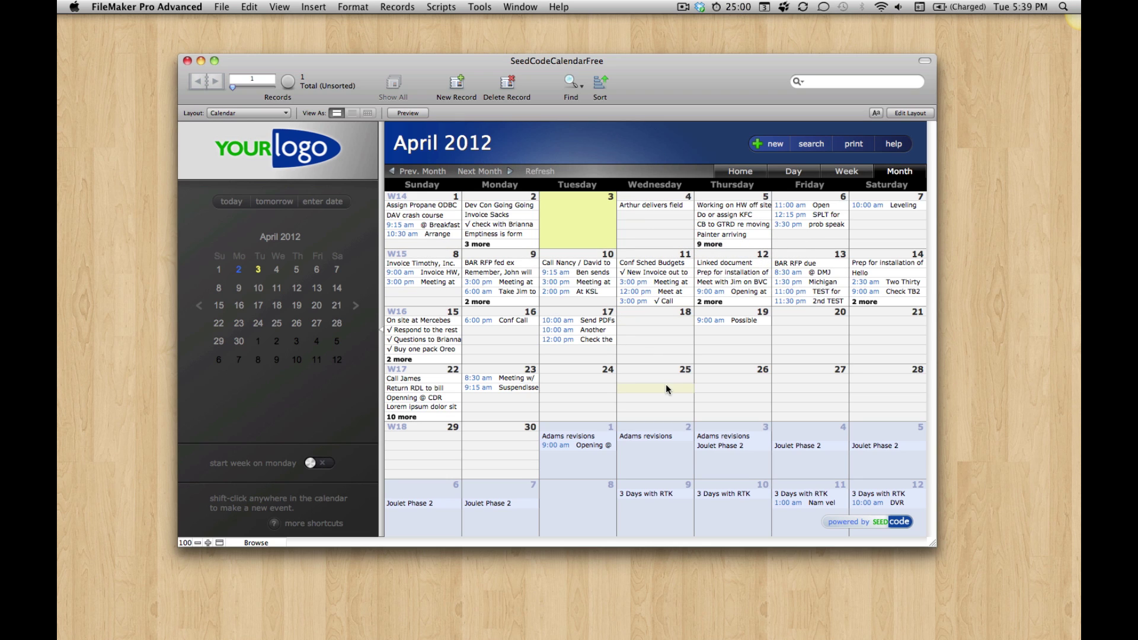
mouse_move(573, 293)
key(super+shift+d)
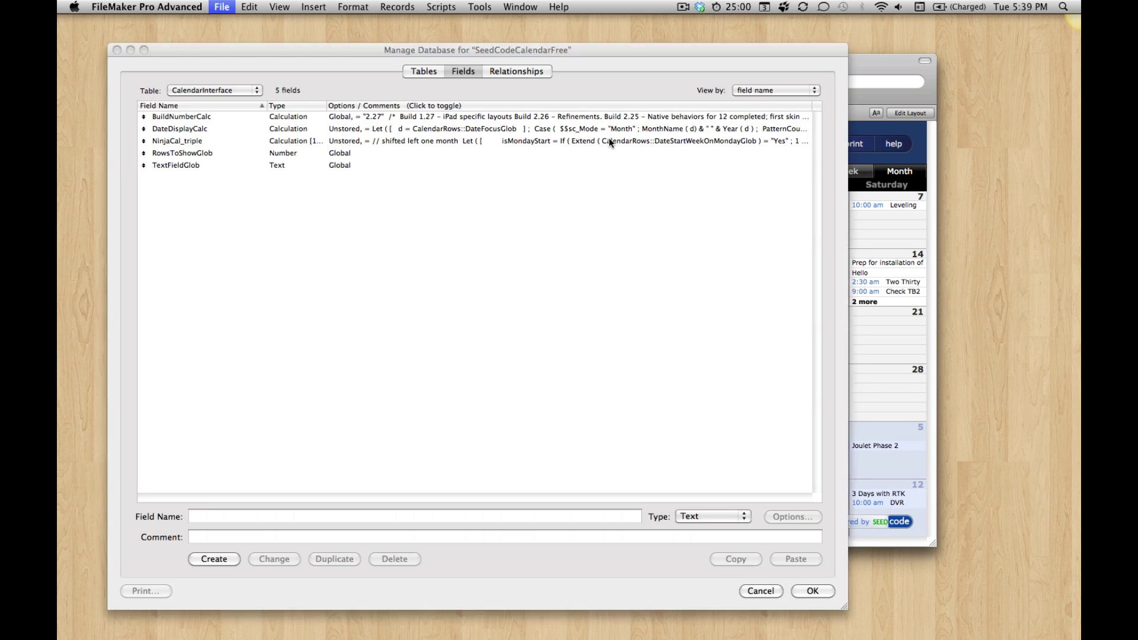
click(516, 71)
drag(543, 52, 717, 91)
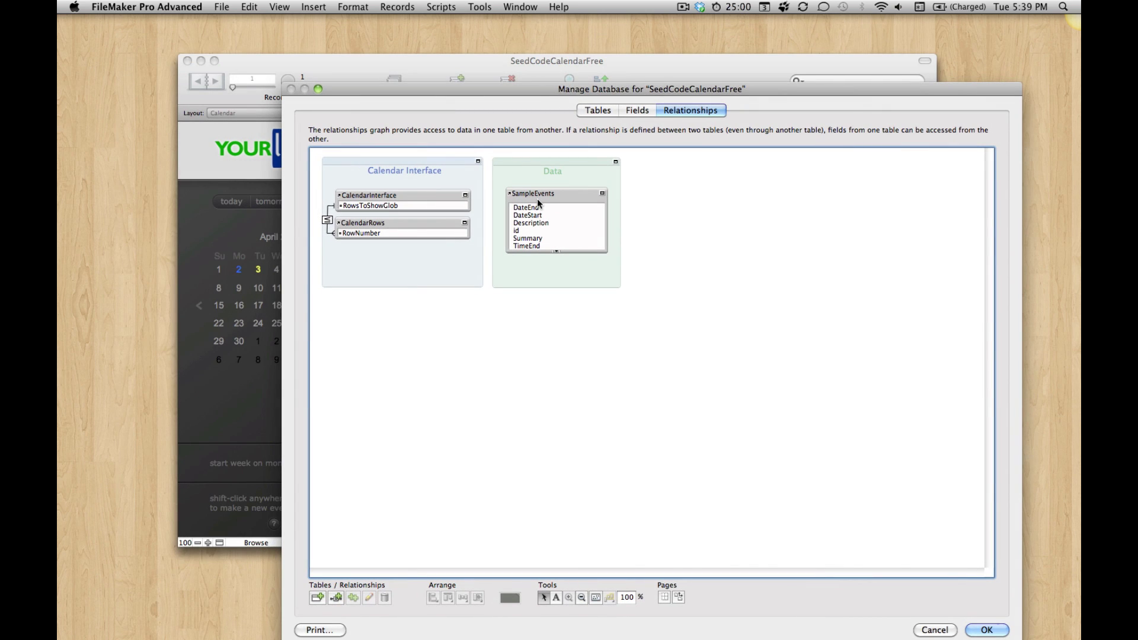
click(439, 198)
shift+click(434, 225)
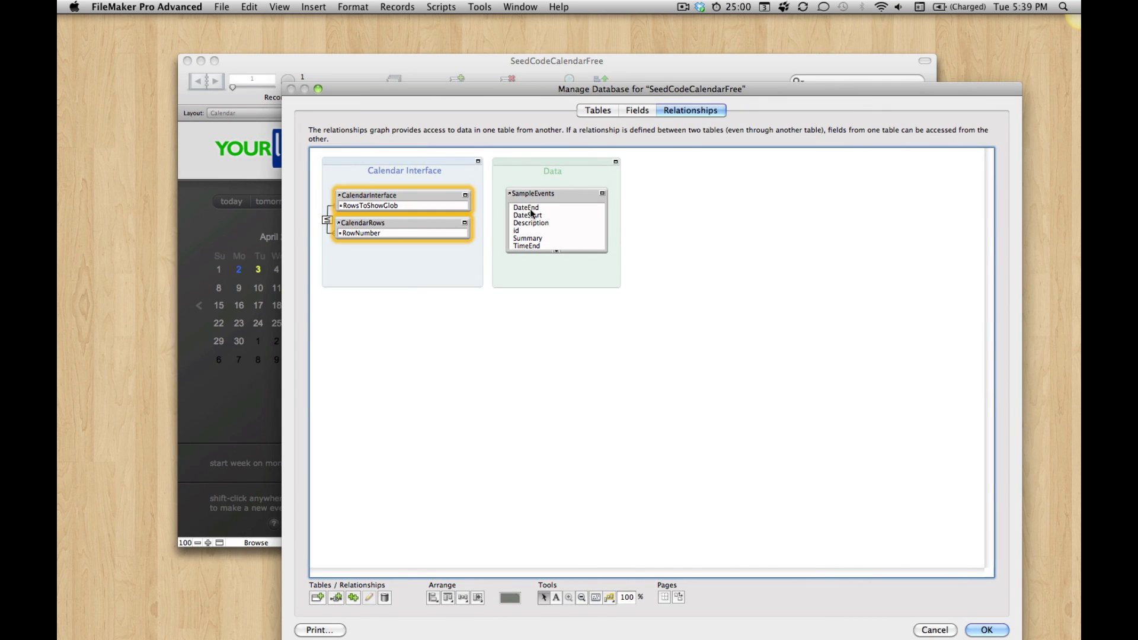
click(557, 215)
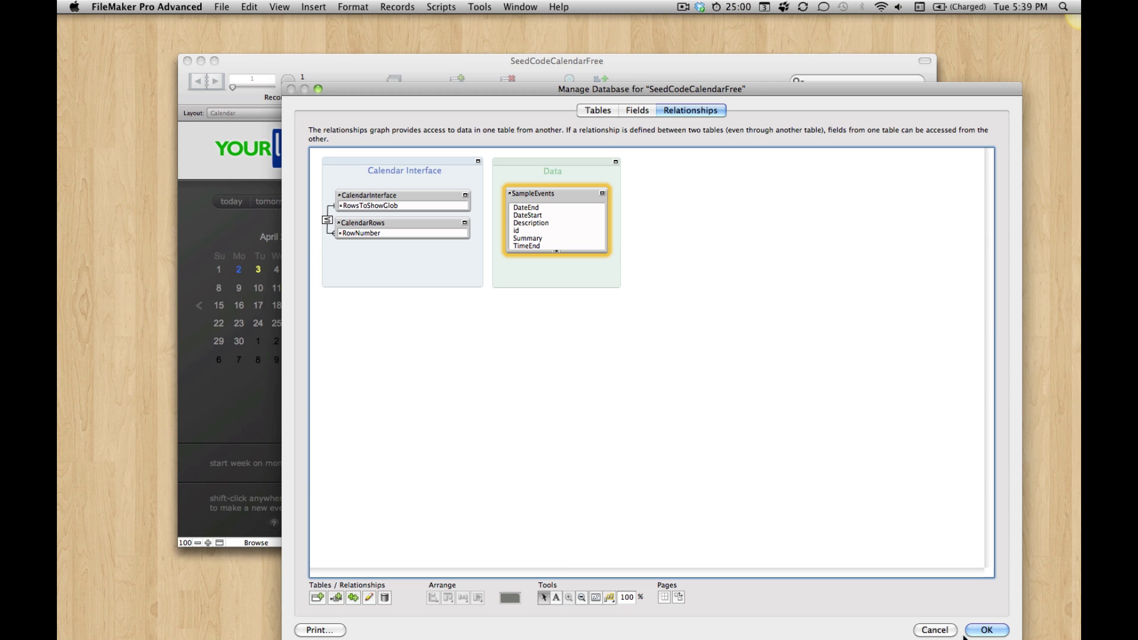
click(940, 631)
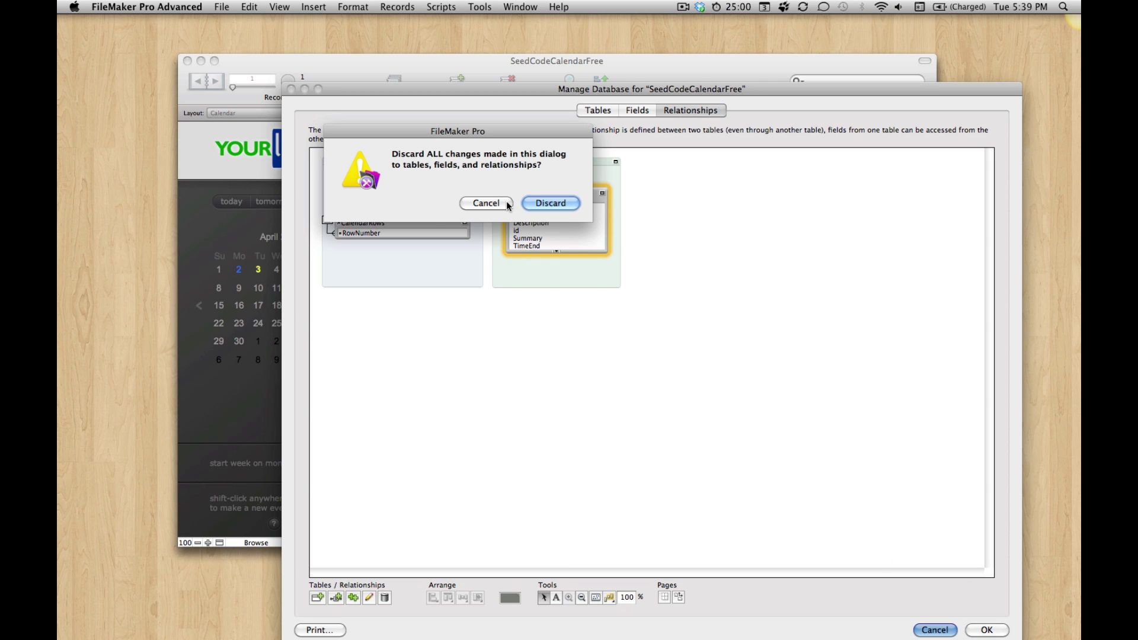
click(548, 203)
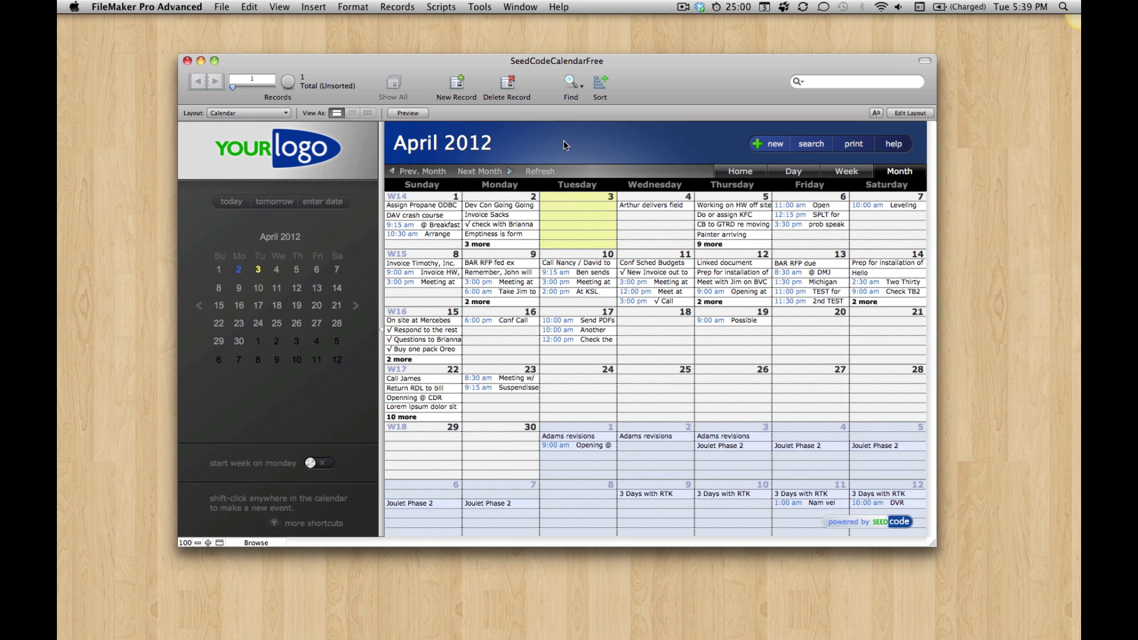